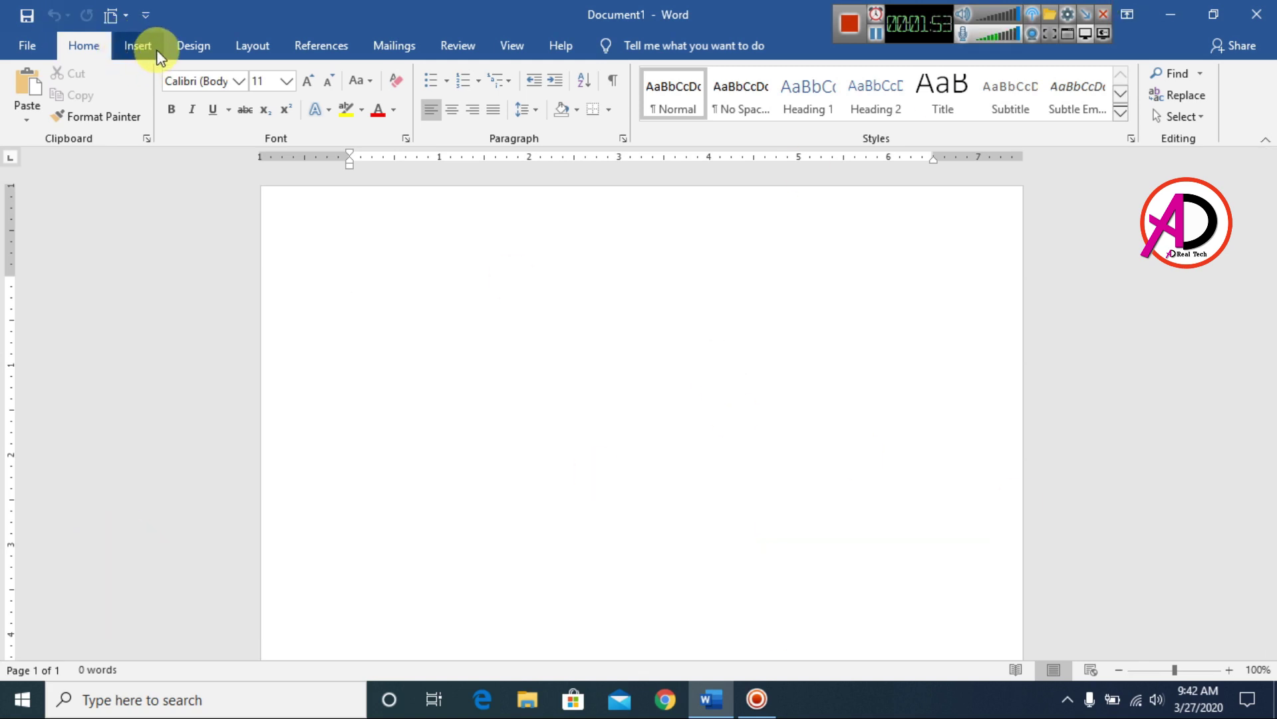
# Switch the ribbon to the Insert tab above the blank document.
pyautogui.click(139, 48)
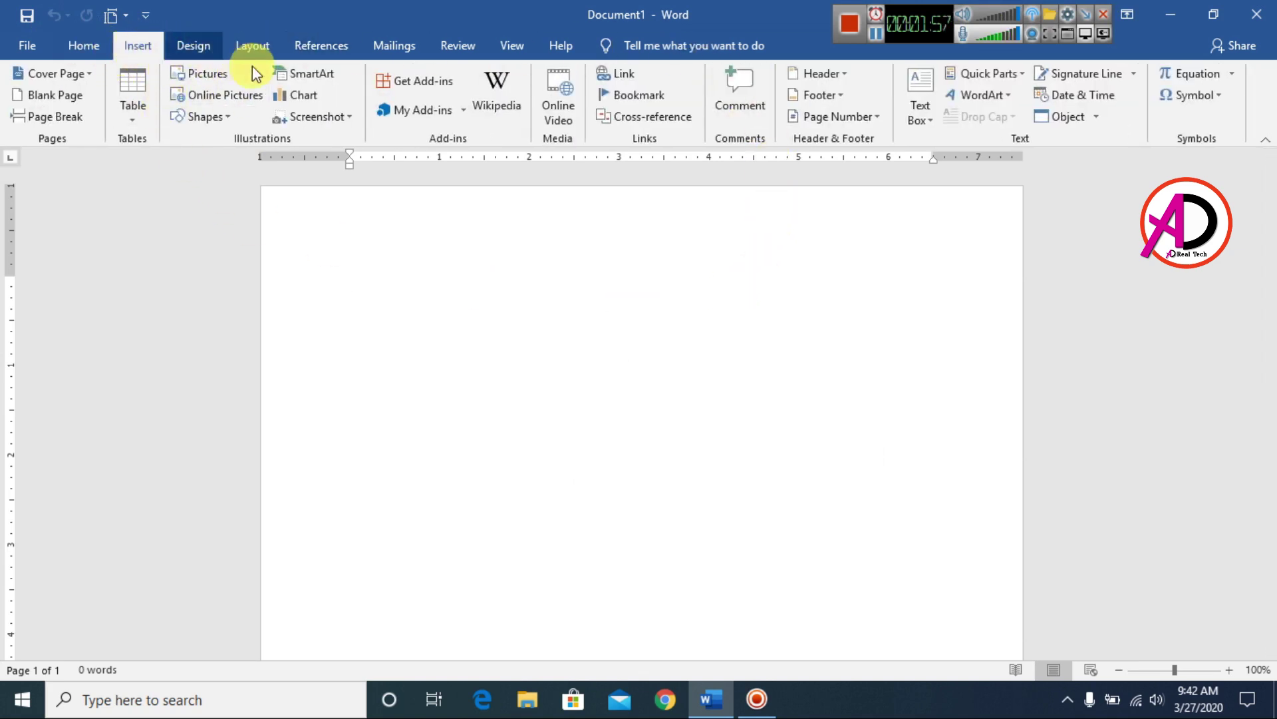
# Place a default-size Heart shape from the Shapes gallery onto the page.
pyautogui.click(221, 119)
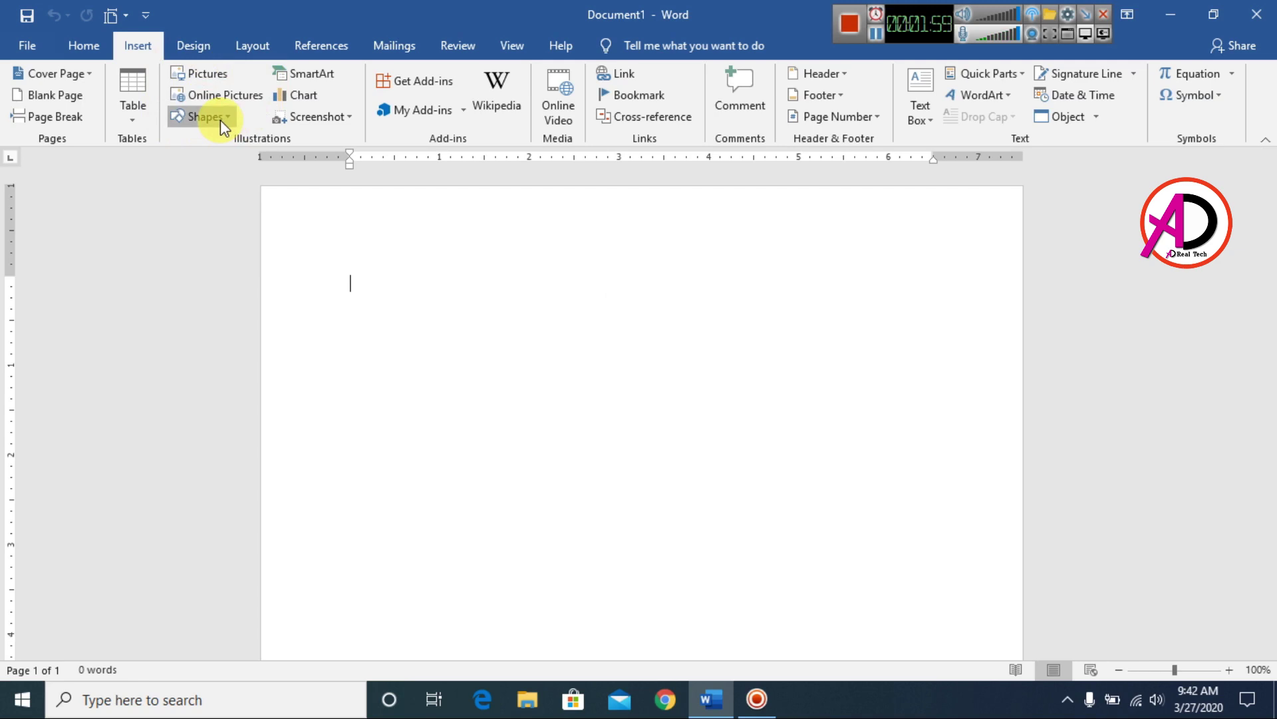
pyautogui.scroll(-1, 410, 266)
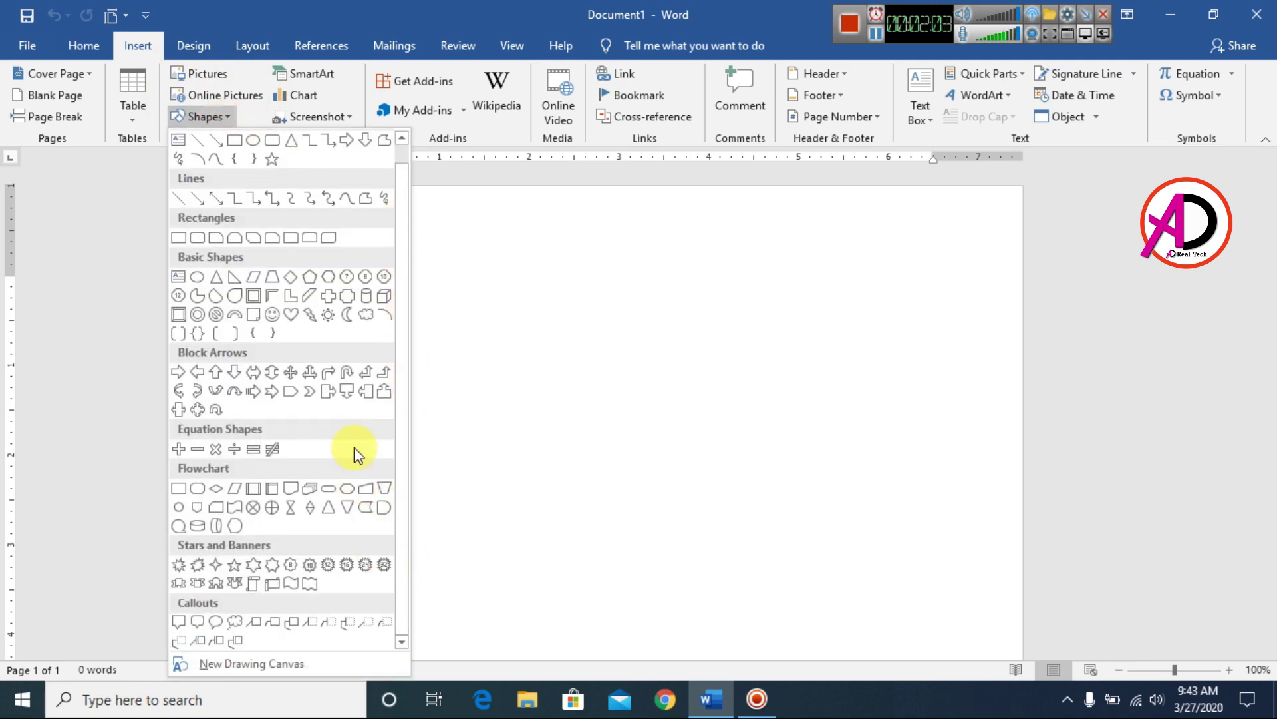
pyautogui.click(290, 315)
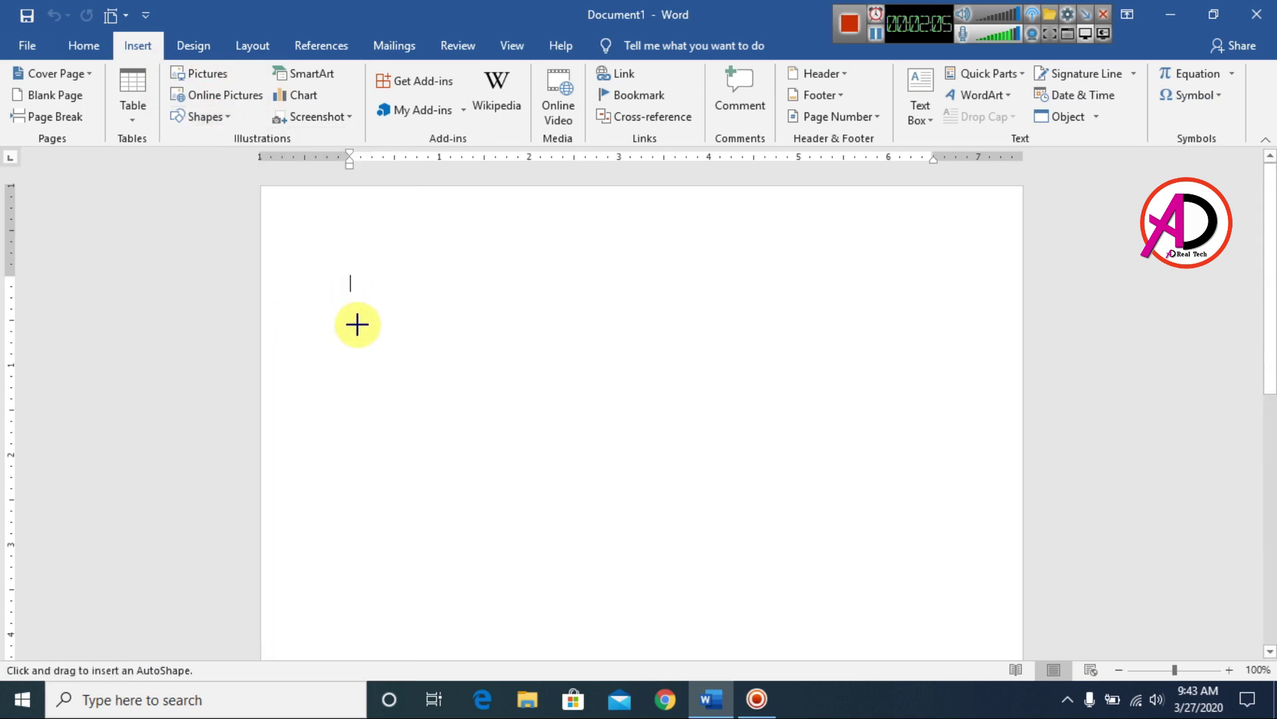
pyautogui.click(221, 118)
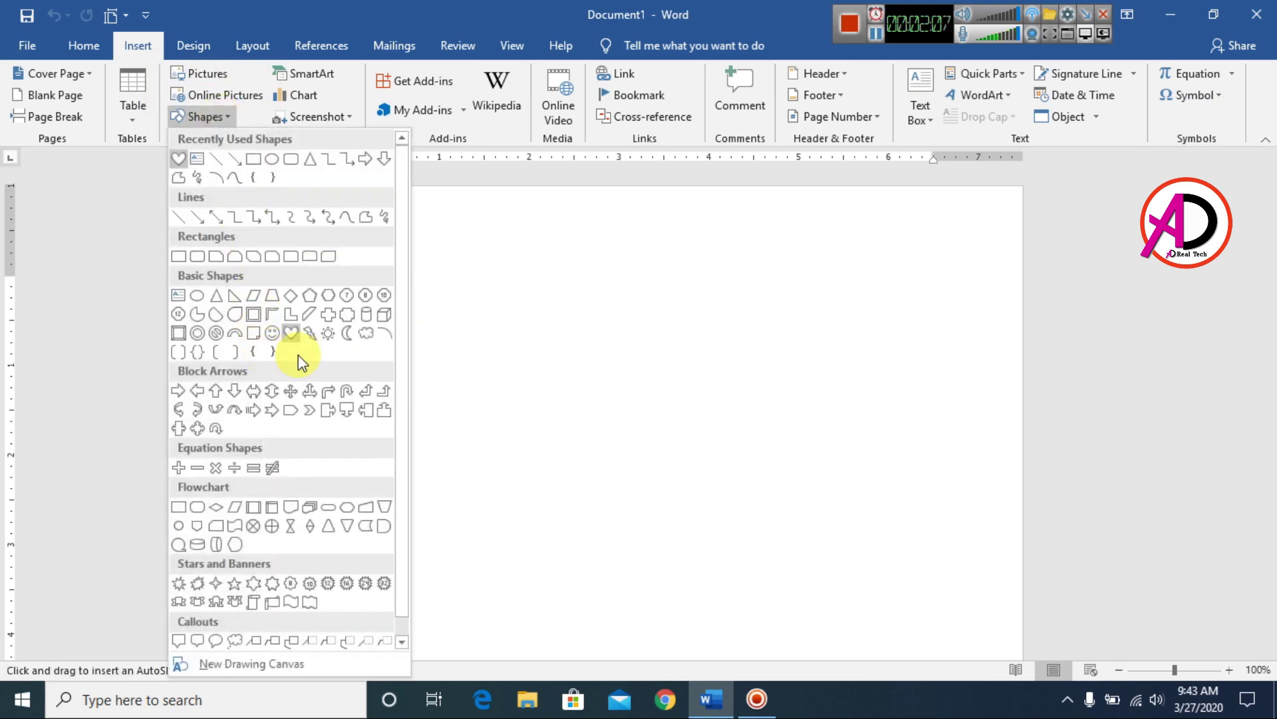
pyautogui.click(333, 332)
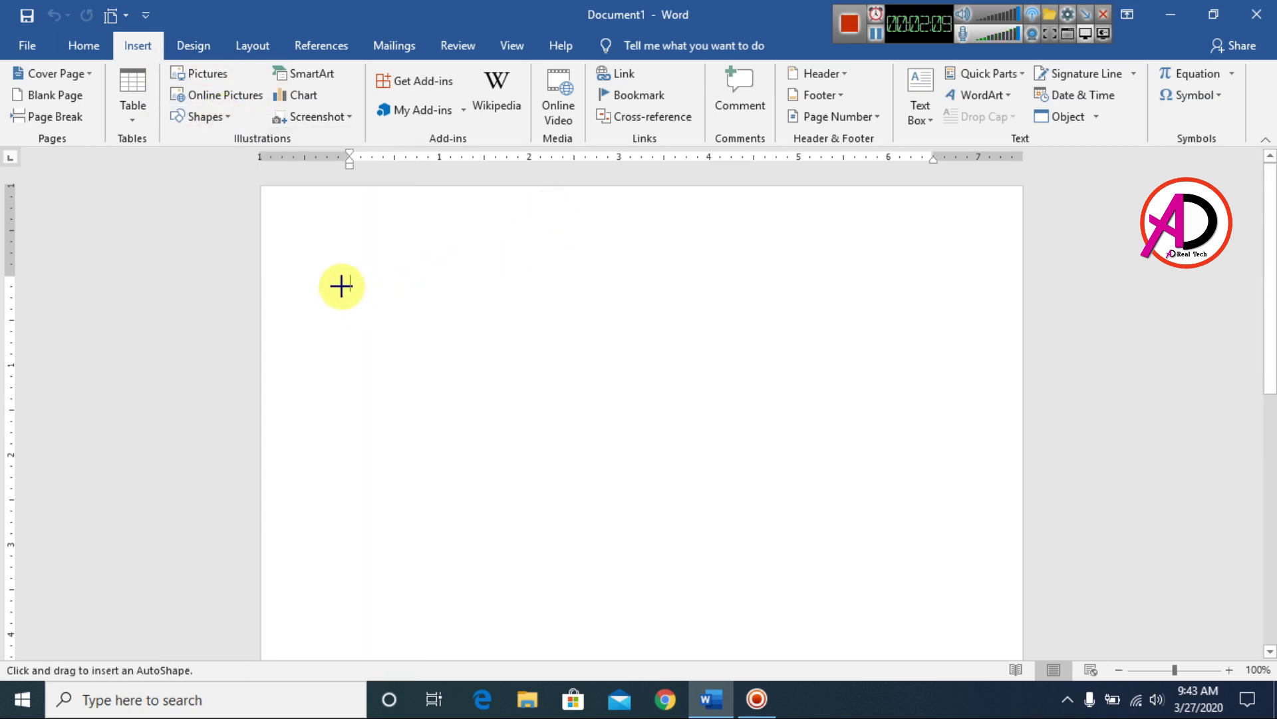
pyautogui.click(360, 244)
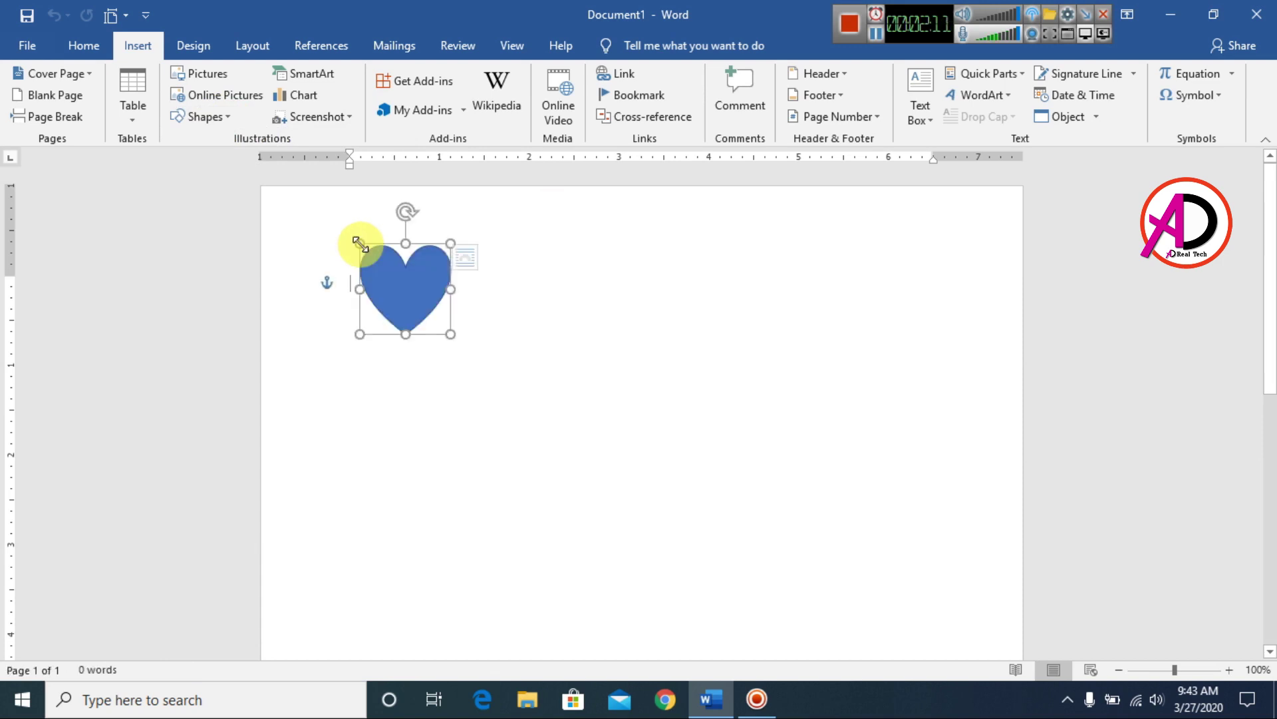
# Move the small heart right of centre near the top, then deselect it.
pyautogui.moveTo(411, 282); pyautogui.dragTo(490, 348)
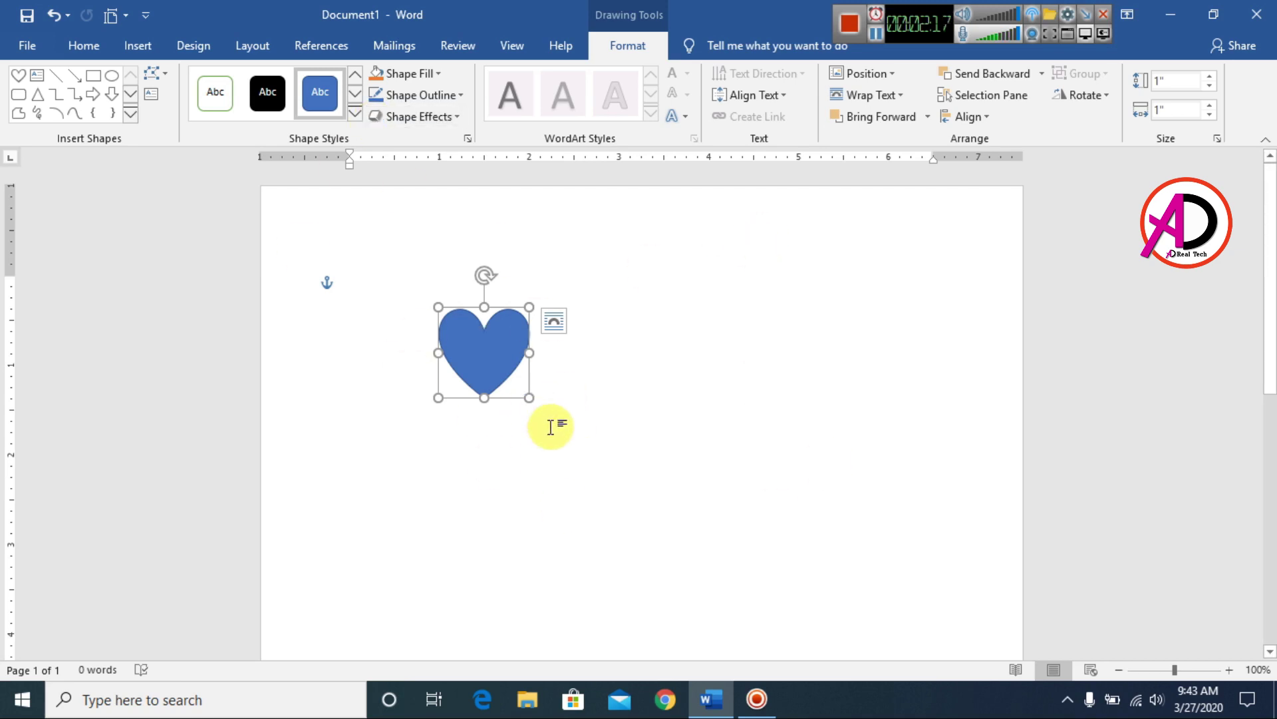
pyautogui.moveTo(479, 360); pyautogui.dragTo(705, 353)
pyautogui.click(869, 422)
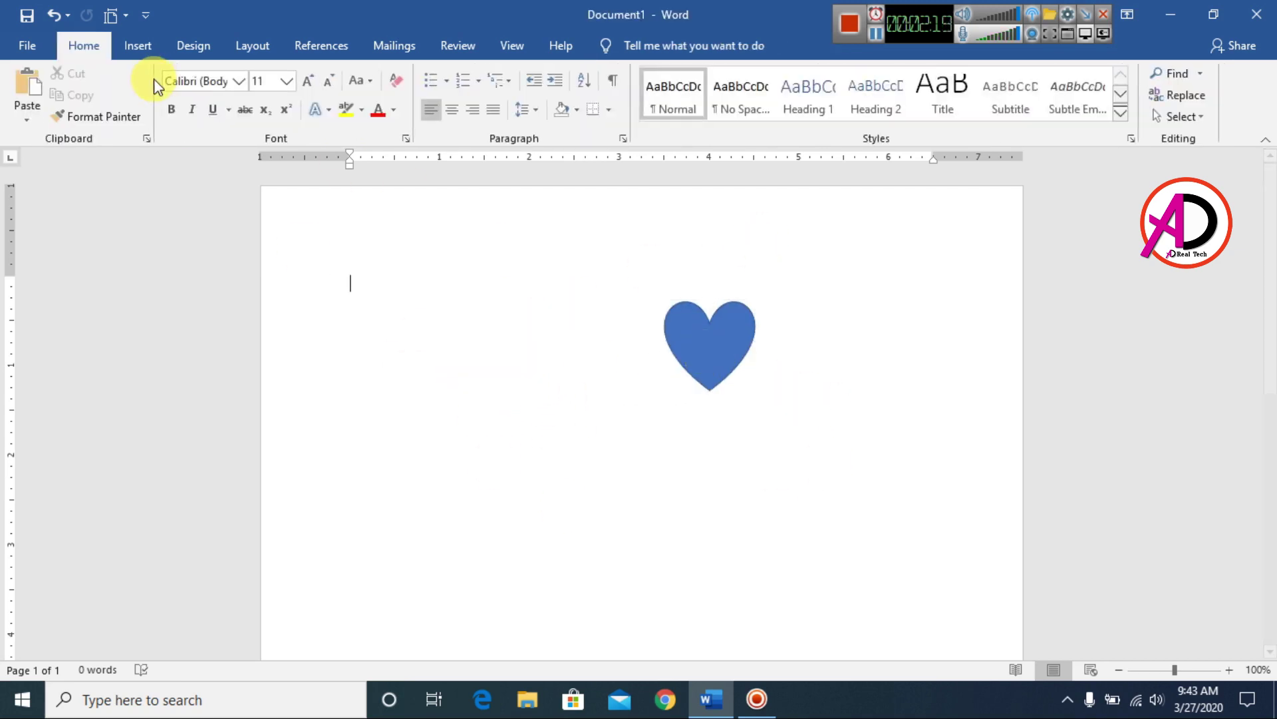
# Draw a large 3.09 by 3.31 inch heart on the left and shift the small heart rightward.
pyautogui.click(146, 44)
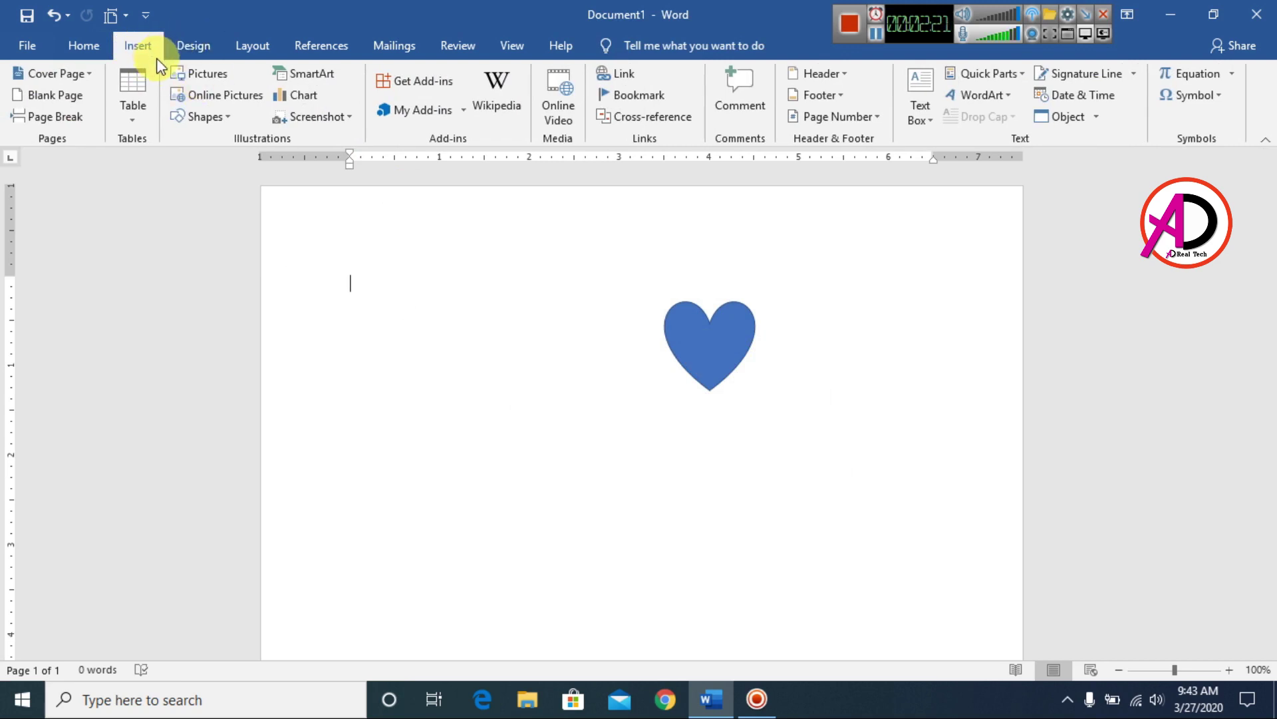
pyautogui.click(215, 117)
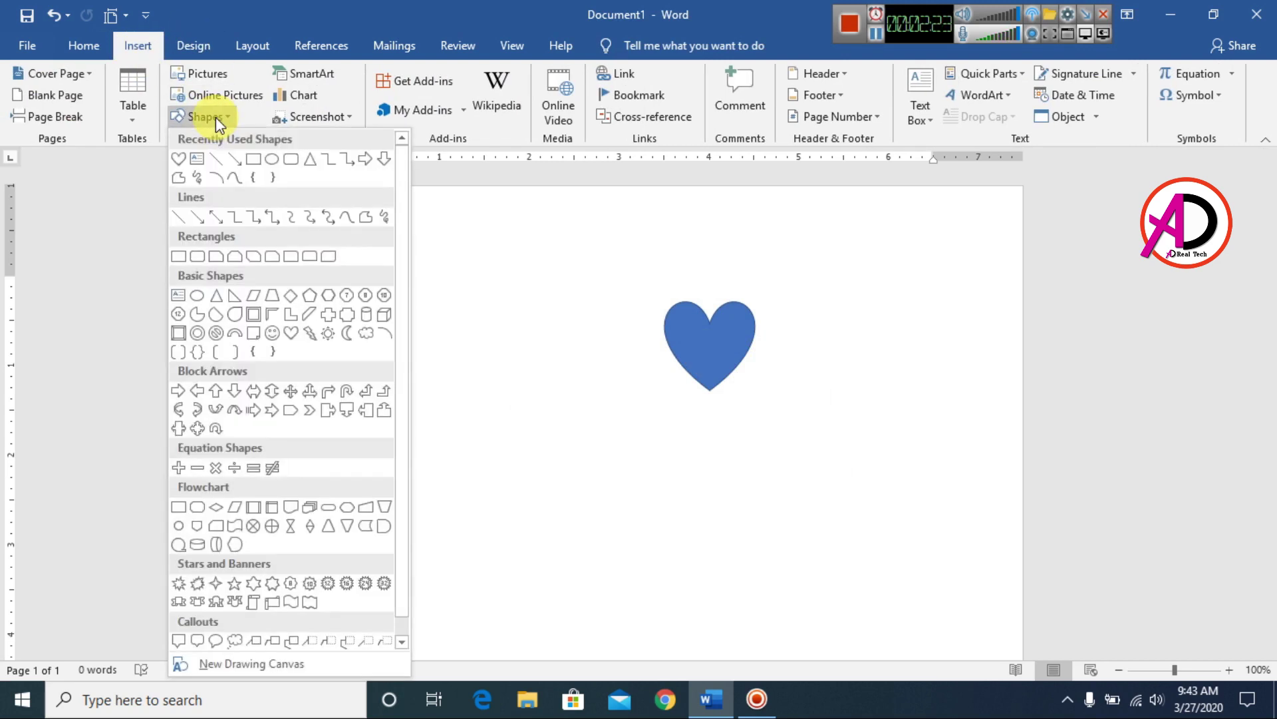
pyautogui.click(293, 336)
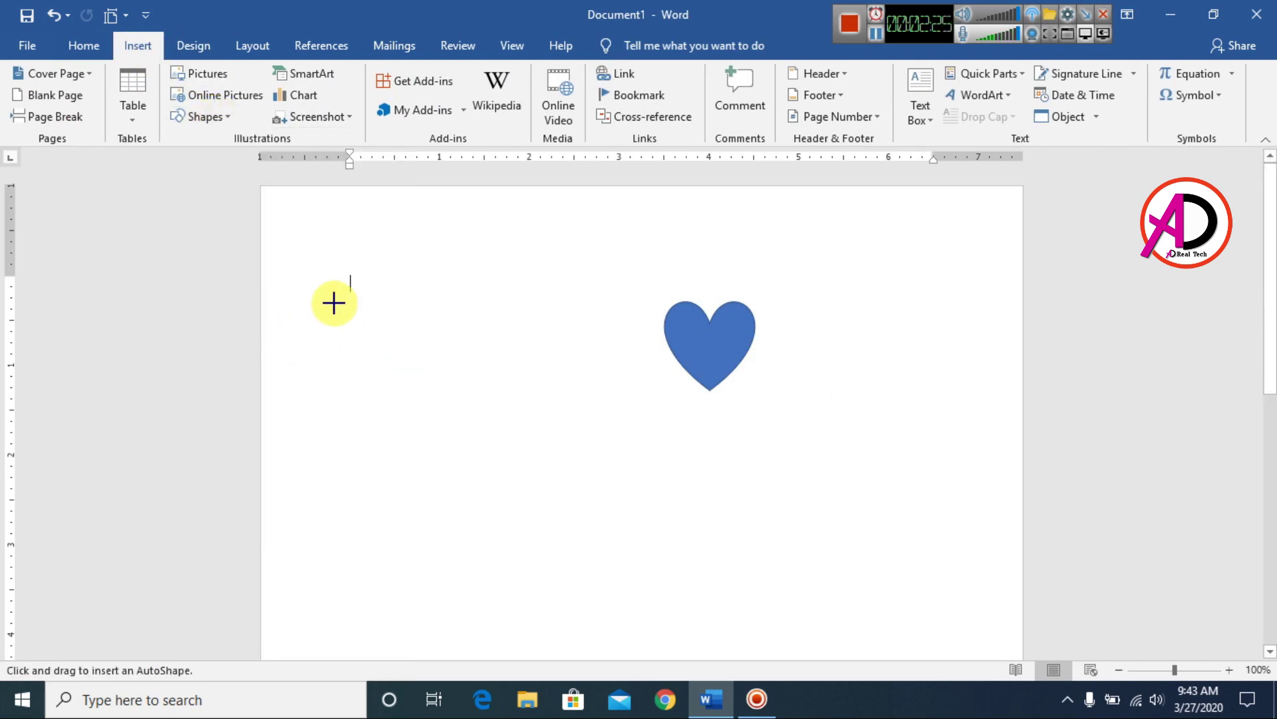
pyautogui.moveTo(319, 271); pyautogui.dragTo(618, 546)
pyautogui.moveTo(473, 393)
pyautogui.mouseDown()
pyautogui.moveTo(507, 414)
pyautogui.moveTo(484, 410)
pyautogui.mouseUp()
pyautogui.moveTo(682, 365); pyautogui.dragTo(932, 337)
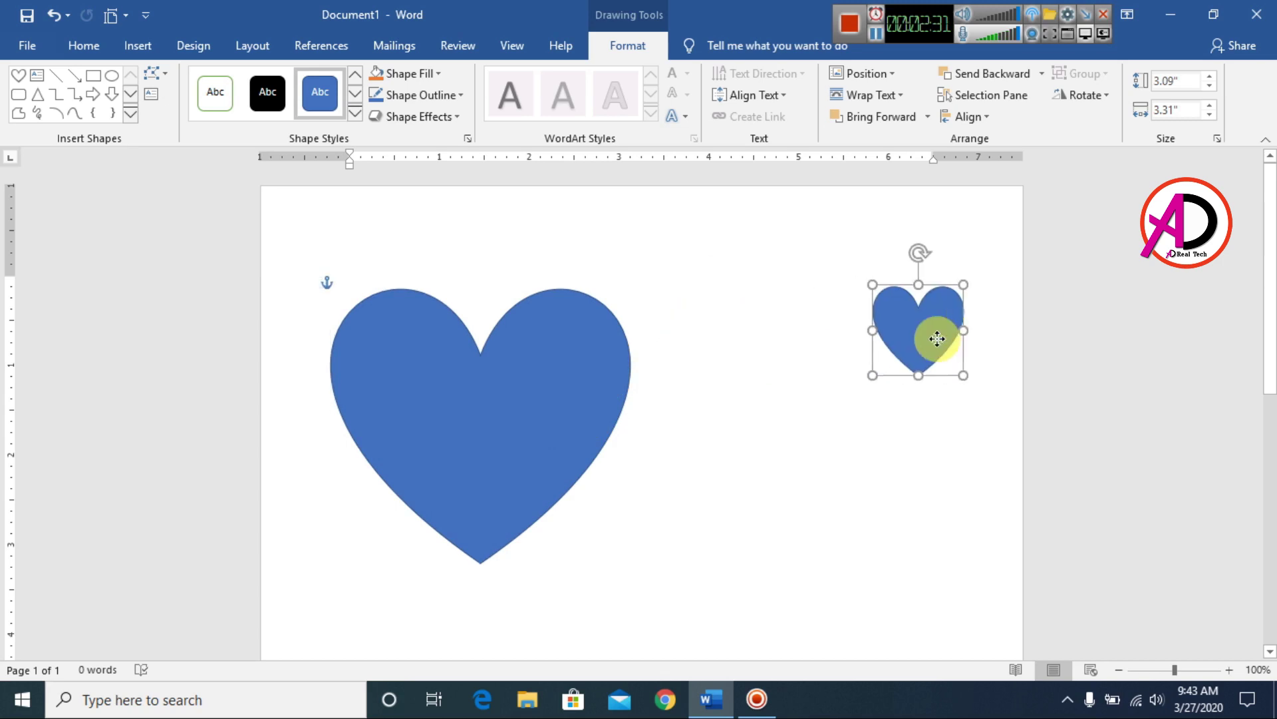
pyautogui.moveTo(559, 374); pyautogui.dragTo(545, 326)
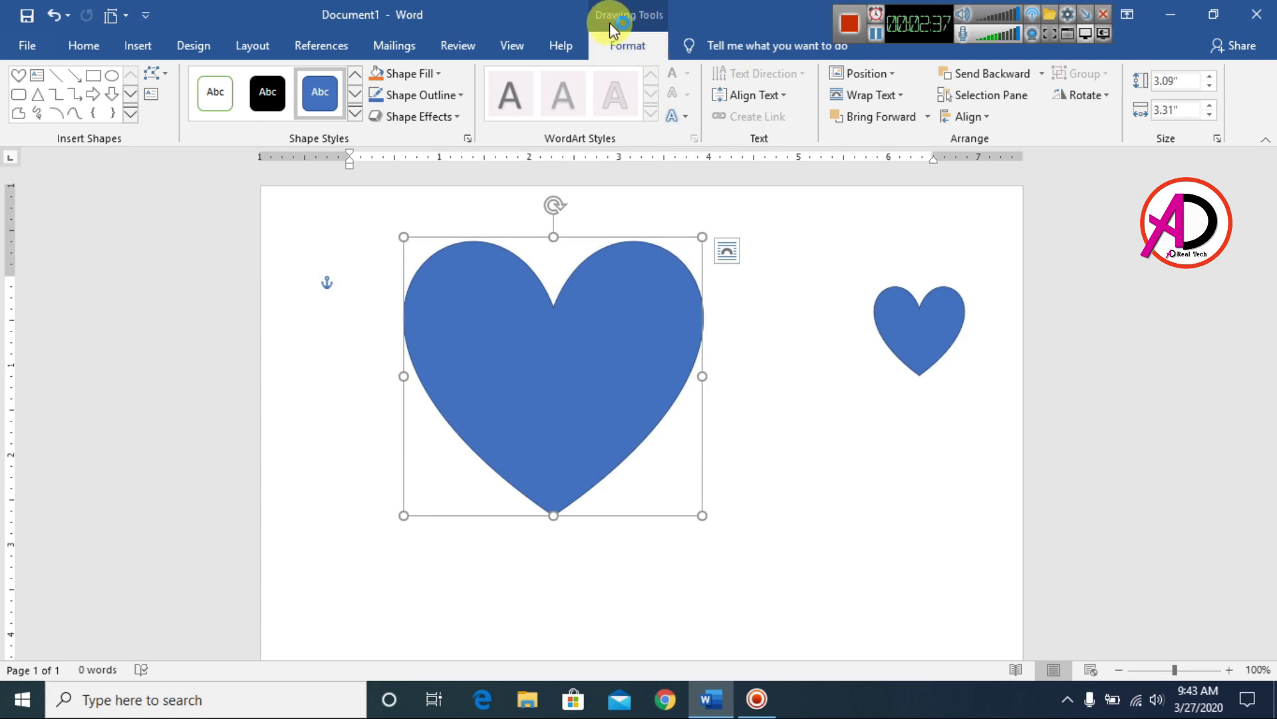
# Begin filling the large heart with a picture via Shape Fill, choosing From a file.
pyautogui.click(615, 328)
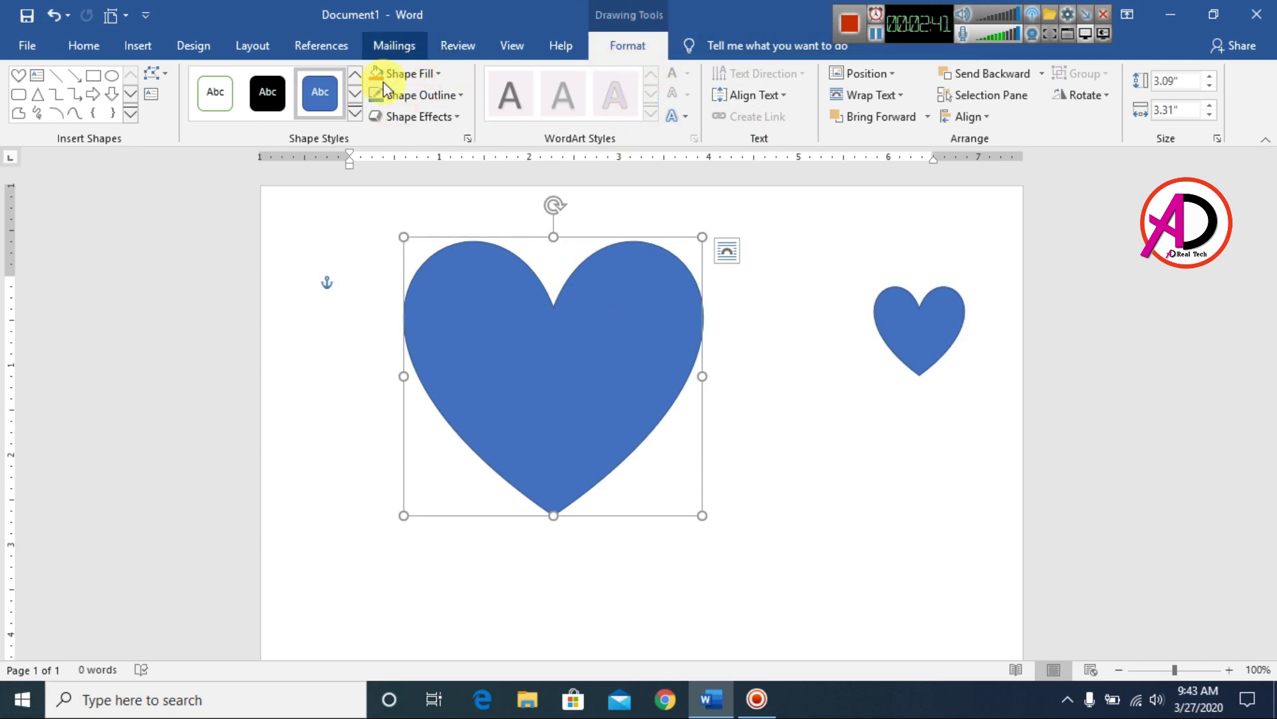
pyautogui.click(434, 75)
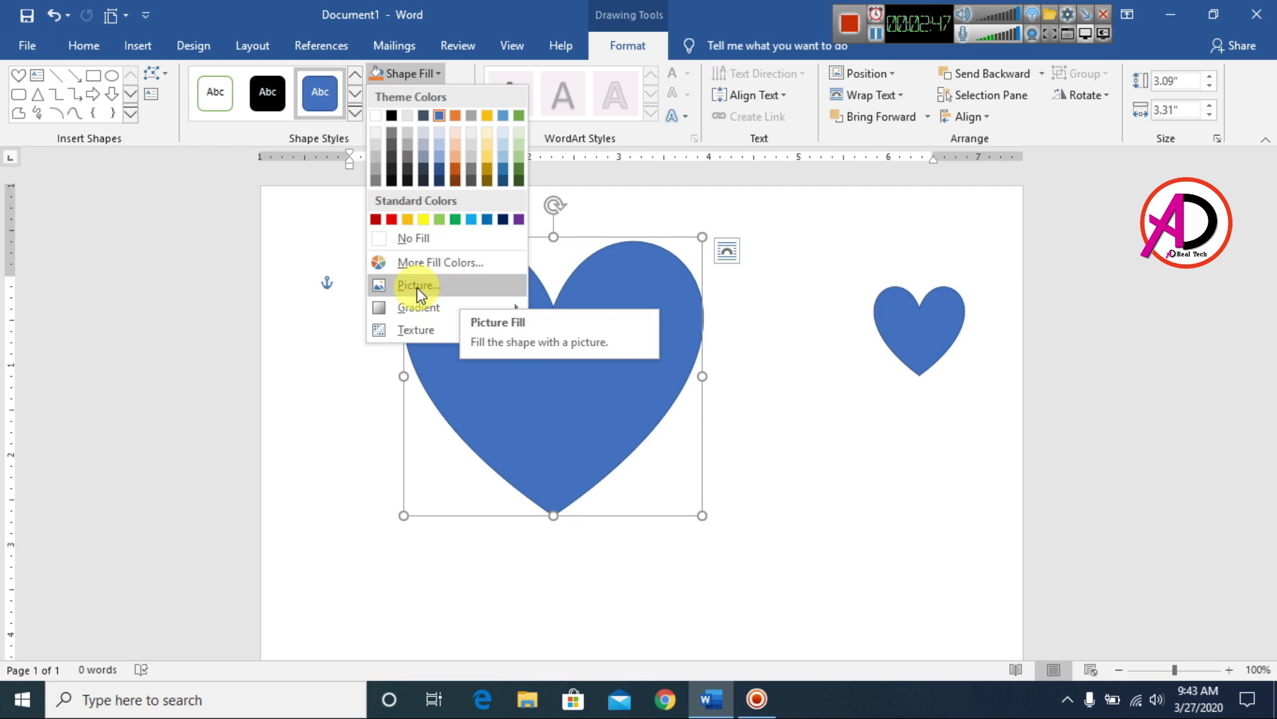
pyautogui.click(418, 291)
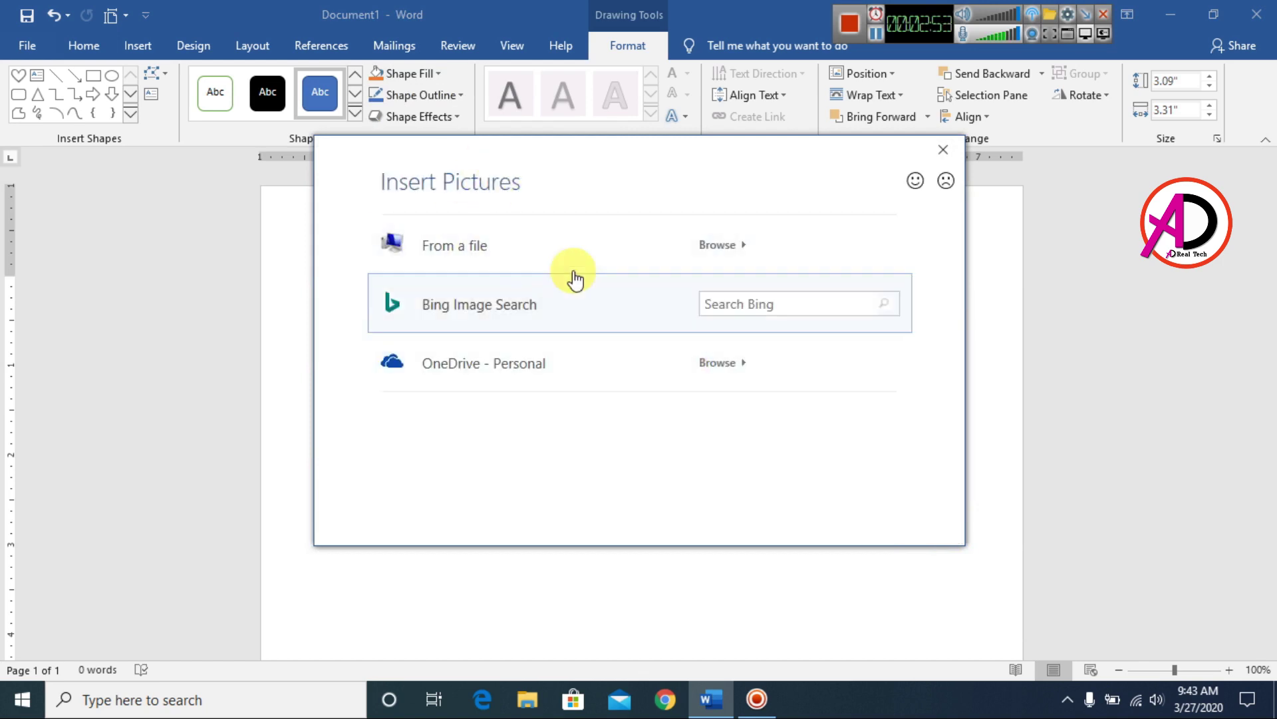
pyautogui.click(548, 246)
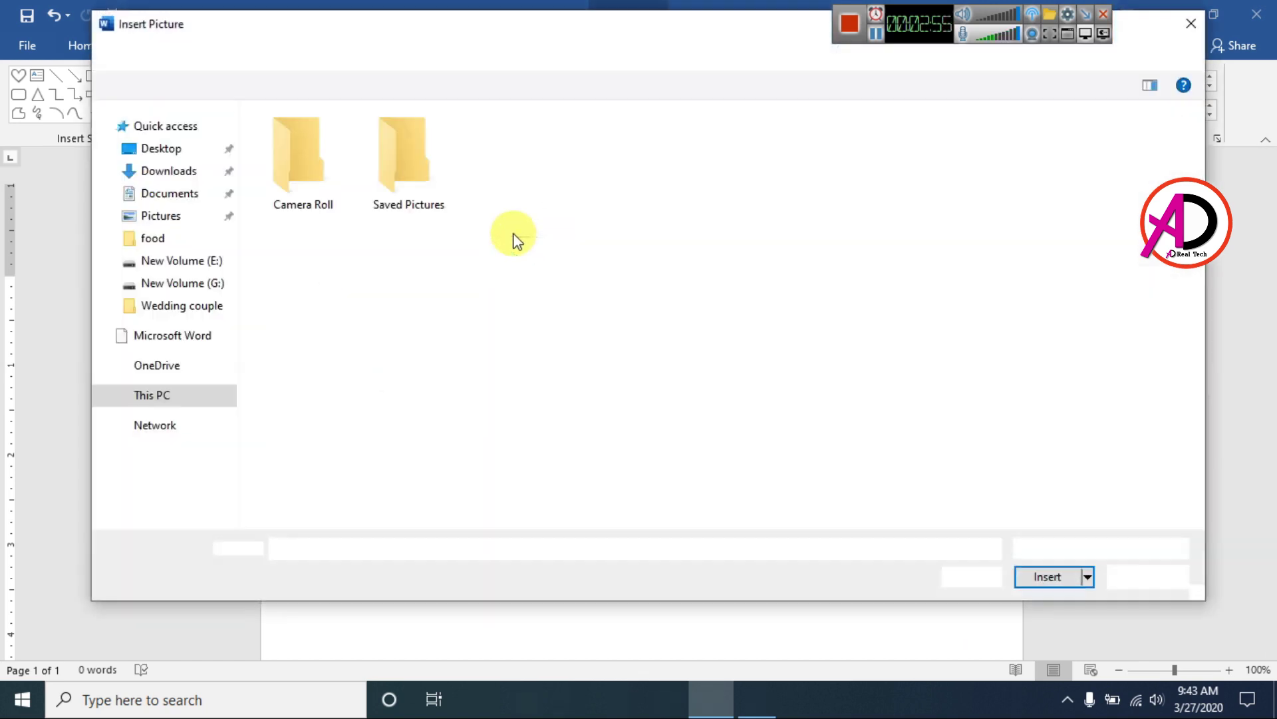
# Fill the large heart with the depositphotos image from the Desktop's Wedding couple folder.
pyautogui.click(150, 290)
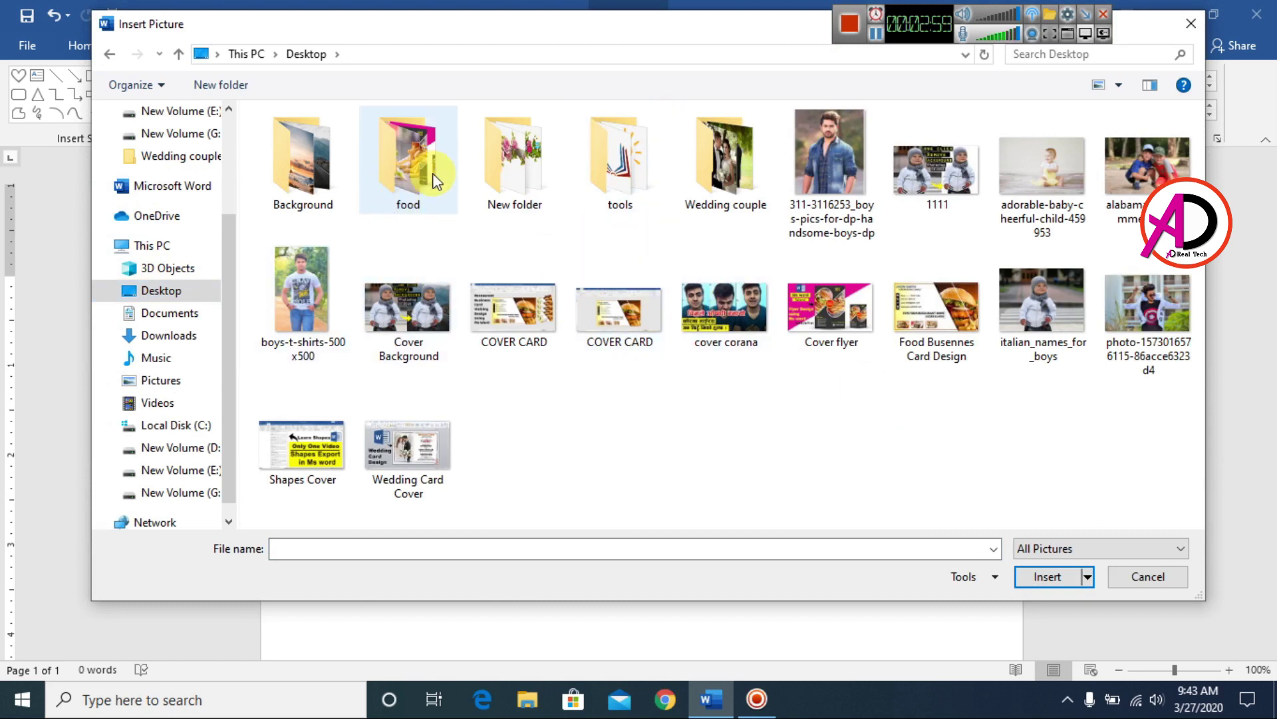
pyautogui.doubleClick(732, 178)
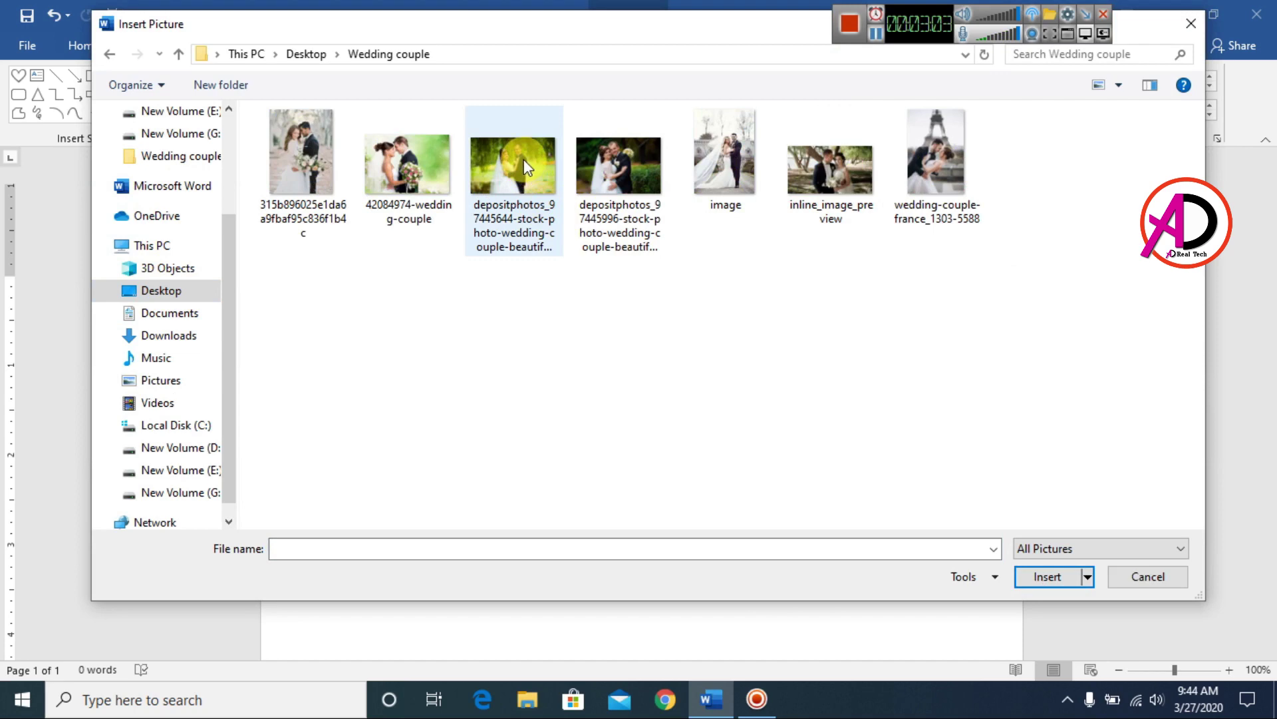
pyautogui.click(526, 165)
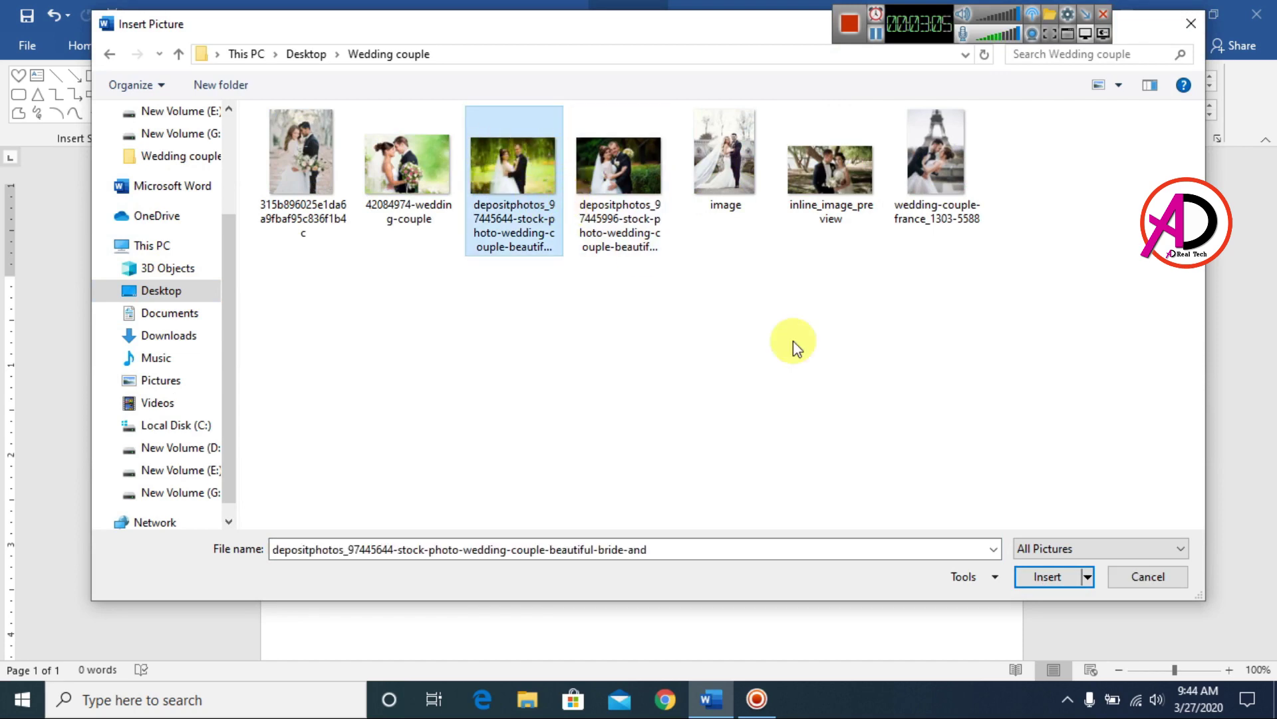
pyautogui.click(1079, 584)
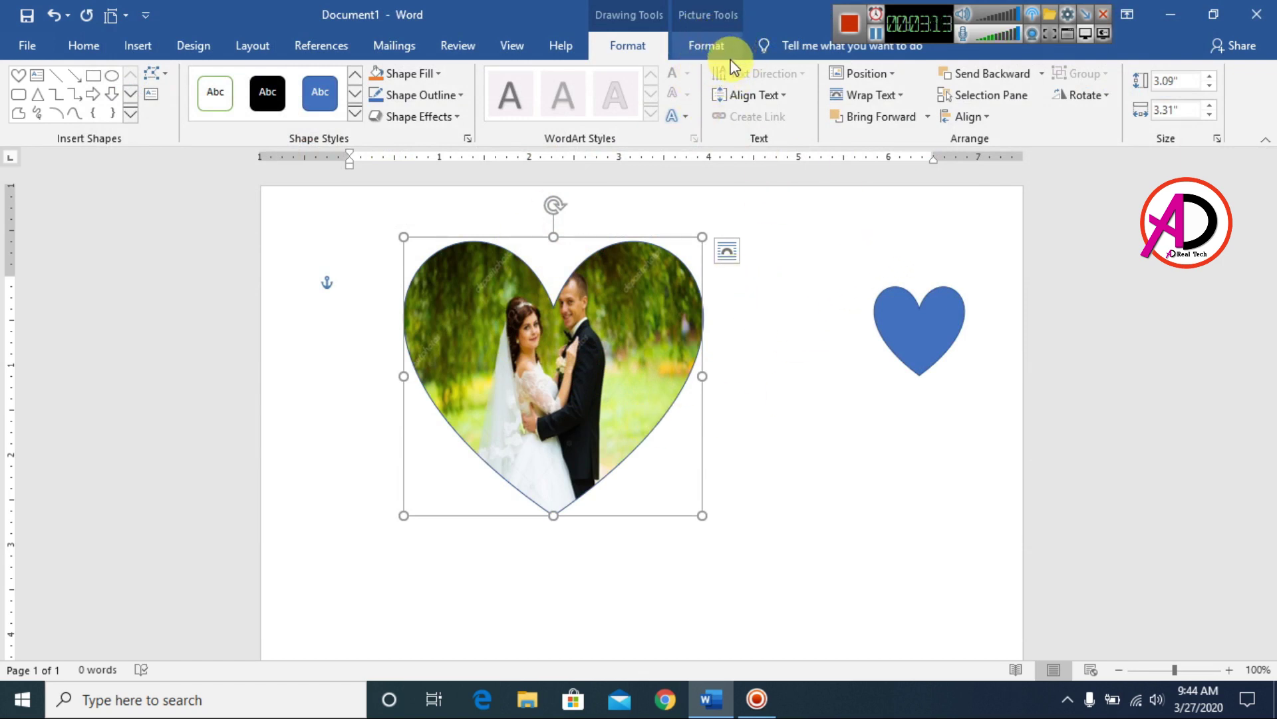
# Crop the heart's photo, stretching it outward and shifting it so the couple sits centred.
pyautogui.click(692, 42)
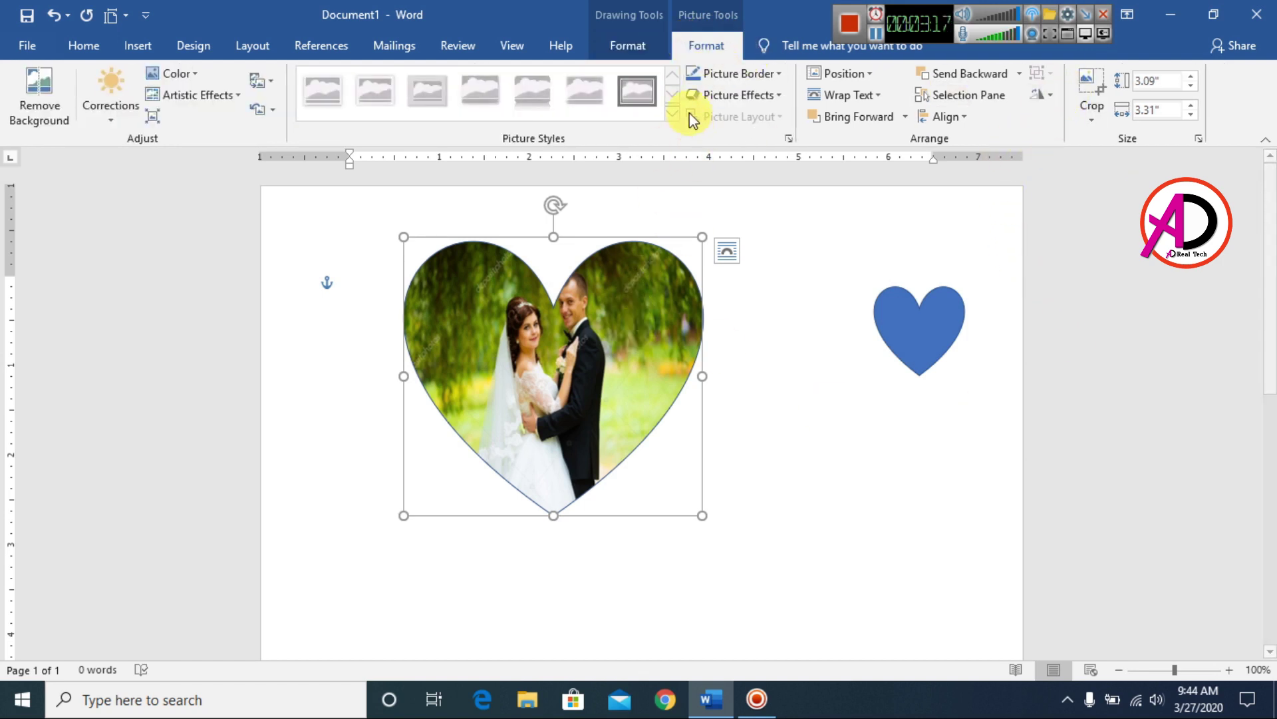
pyautogui.click(1095, 76)
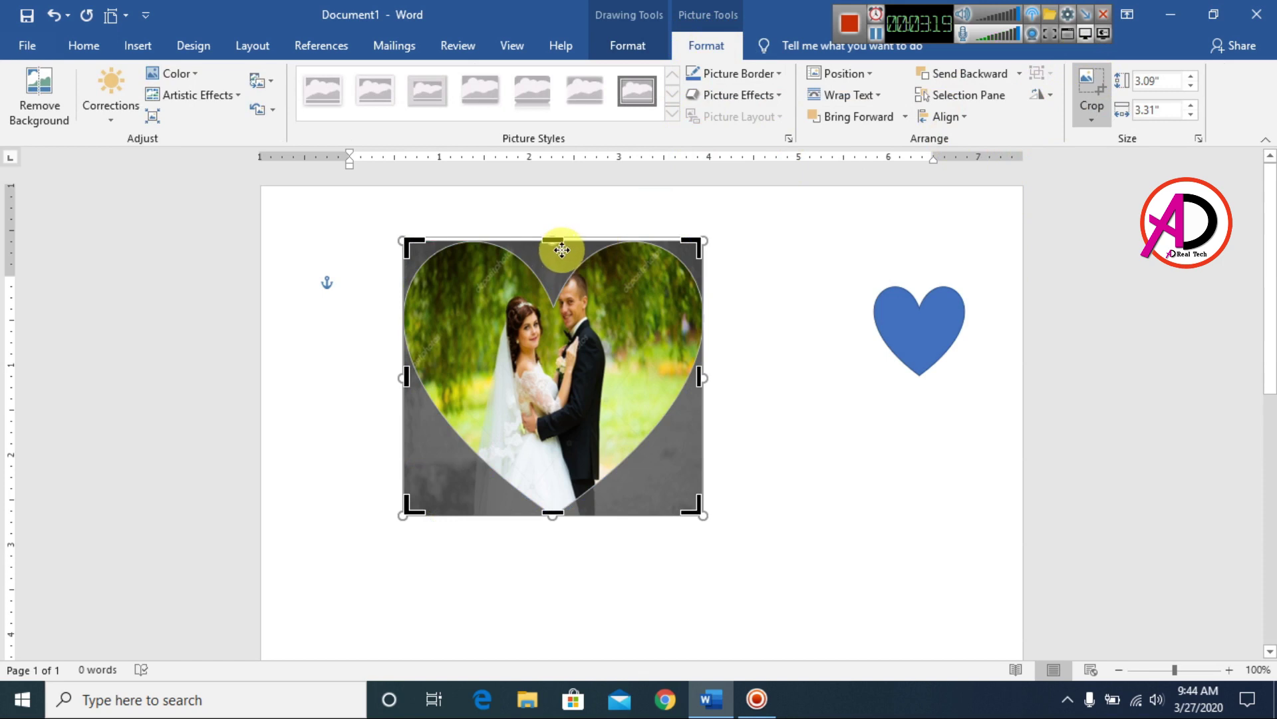
pyautogui.moveTo(553, 518); pyautogui.dragTo(553, 546)
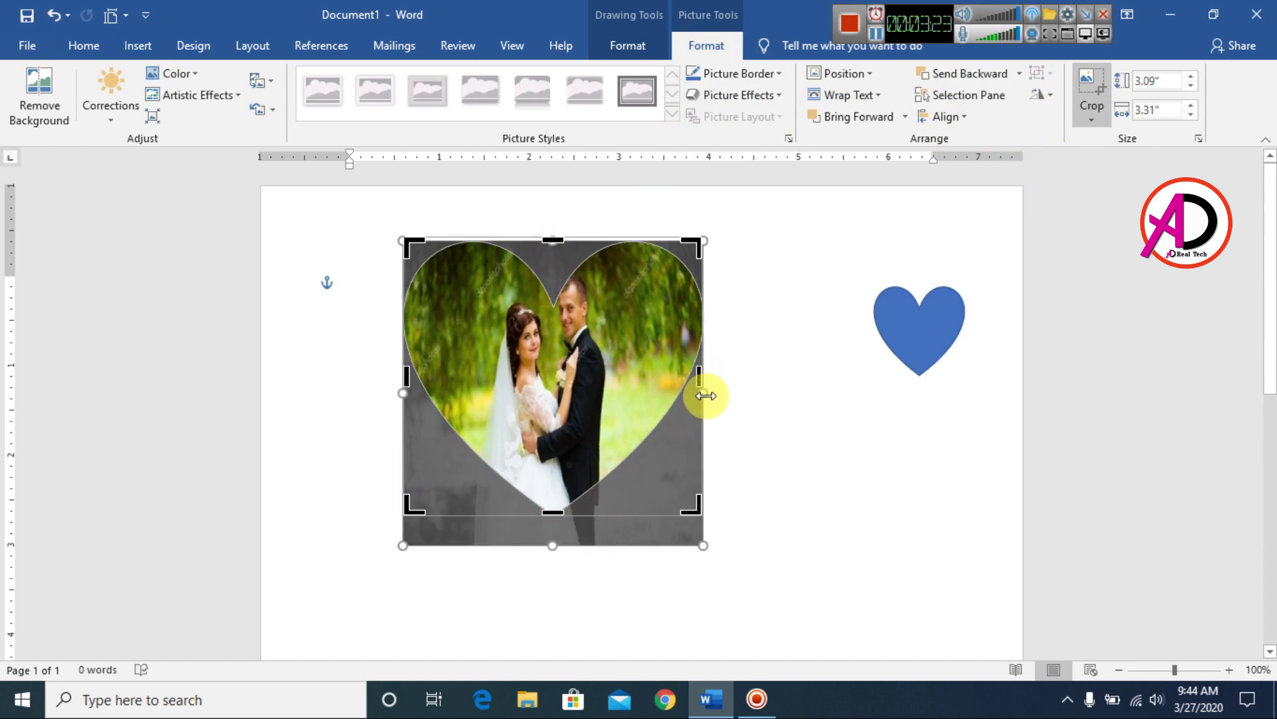
pyautogui.moveTo(706, 395); pyautogui.dragTo(811, 391)
pyautogui.moveTo(401, 393); pyautogui.dragTo(379, 400)
pyautogui.moveTo(580, 387); pyautogui.dragTo(616, 363)
pyautogui.moveTo(417, 369); pyautogui.dragTo(392, 363)
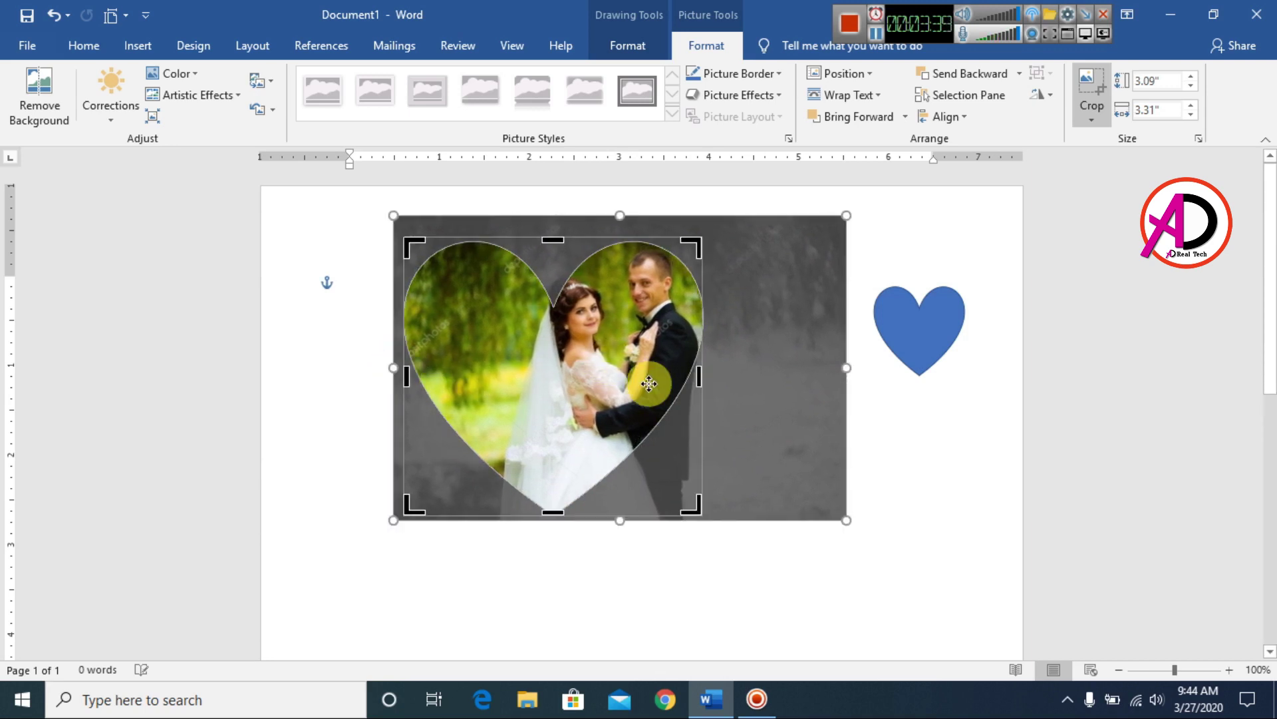
# Enlarge the photo heart to about 3.84 by 4.46 inches and move it to the page's right side.
pyautogui.click(924, 499)
pyautogui.moveTo(619, 393)
pyautogui.mouseDown()
pyautogui.moveTo(736, 433)
pyautogui.moveTo(605, 388)
pyautogui.mouseUp()
pyautogui.moveTo(689, 513); pyautogui.dragTo(741, 549)
pyautogui.moveTo(637, 362); pyautogui.dragTo(692, 394)
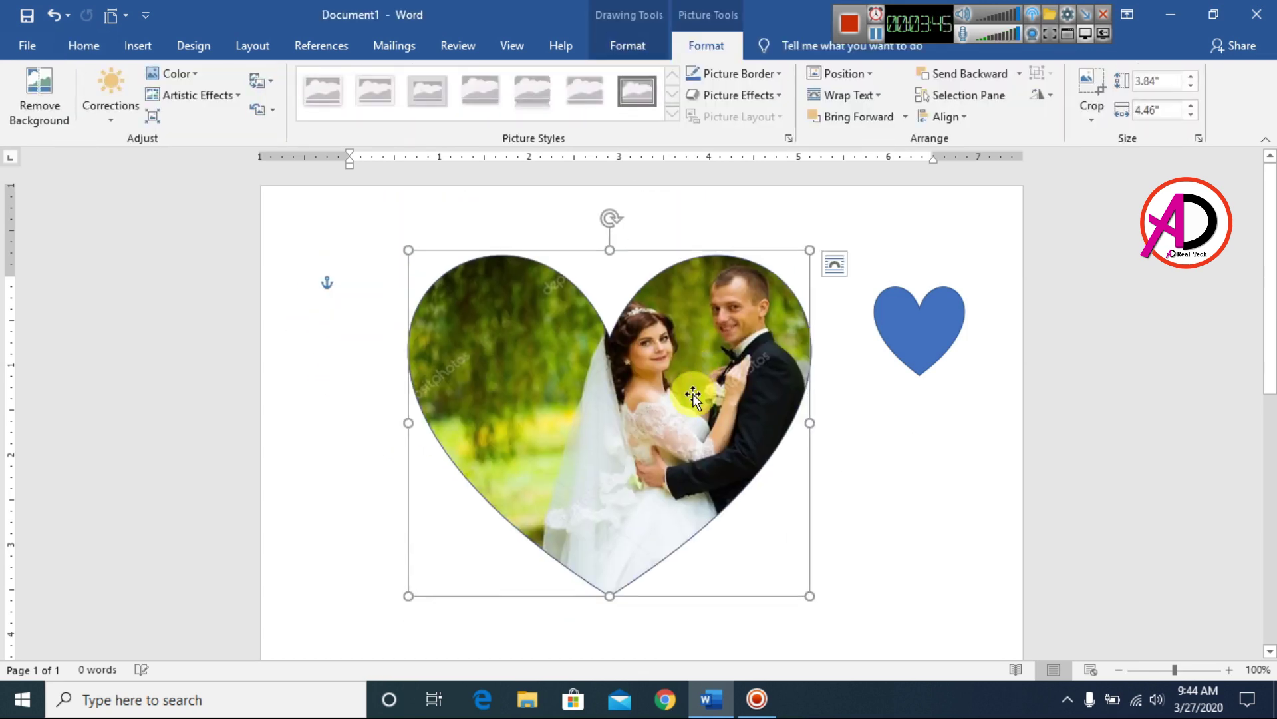
pyautogui.moveTo(619, 293); pyautogui.dragTo(782, 360)
pyautogui.moveTo(833, 578)
pyautogui.mouseDown()
pyautogui.moveTo(807, 556)
pyautogui.moveTo(825, 555)
pyautogui.mouseUp()
pyautogui.moveTo(766, 373); pyautogui.dragTo(905, 396)
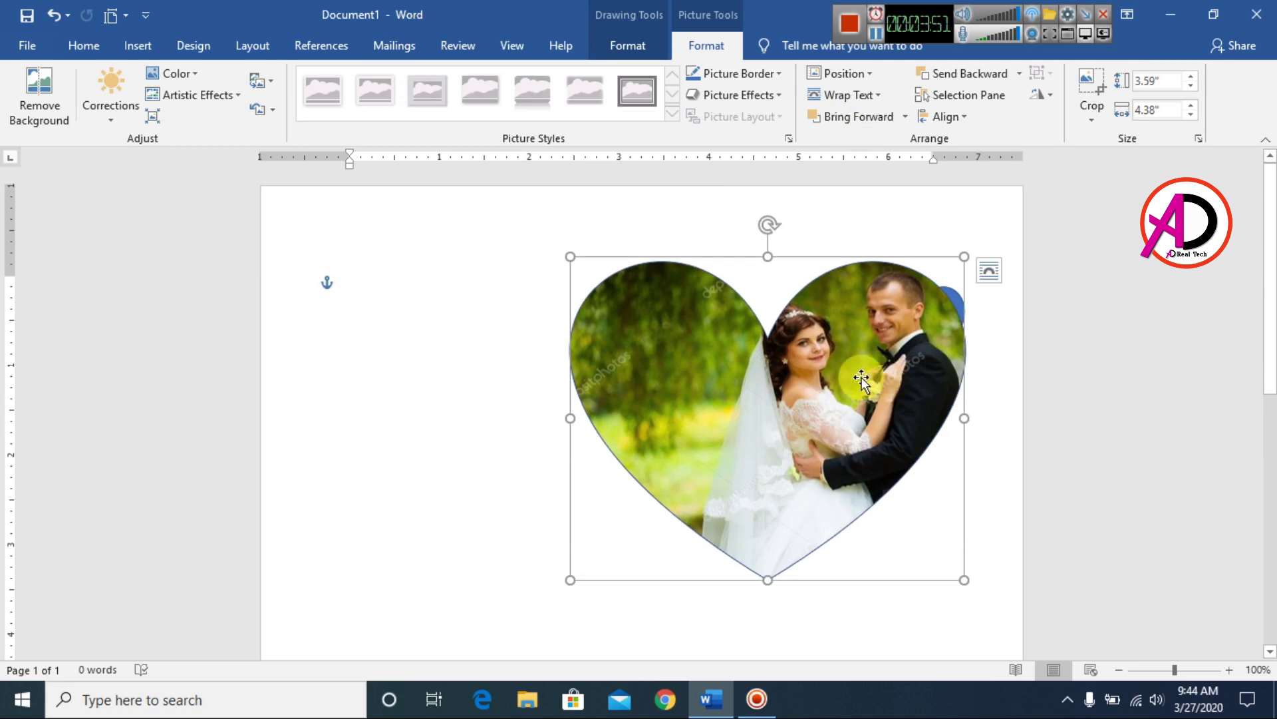
pyautogui.moveTo(816, 439); pyautogui.dragTo(853, 418)
# Delete the small blue heart and deselect the photo heart.
pyautogui.click(958, 341)
pyautogui.press('Delete')
pyautogui.click(457, 319)
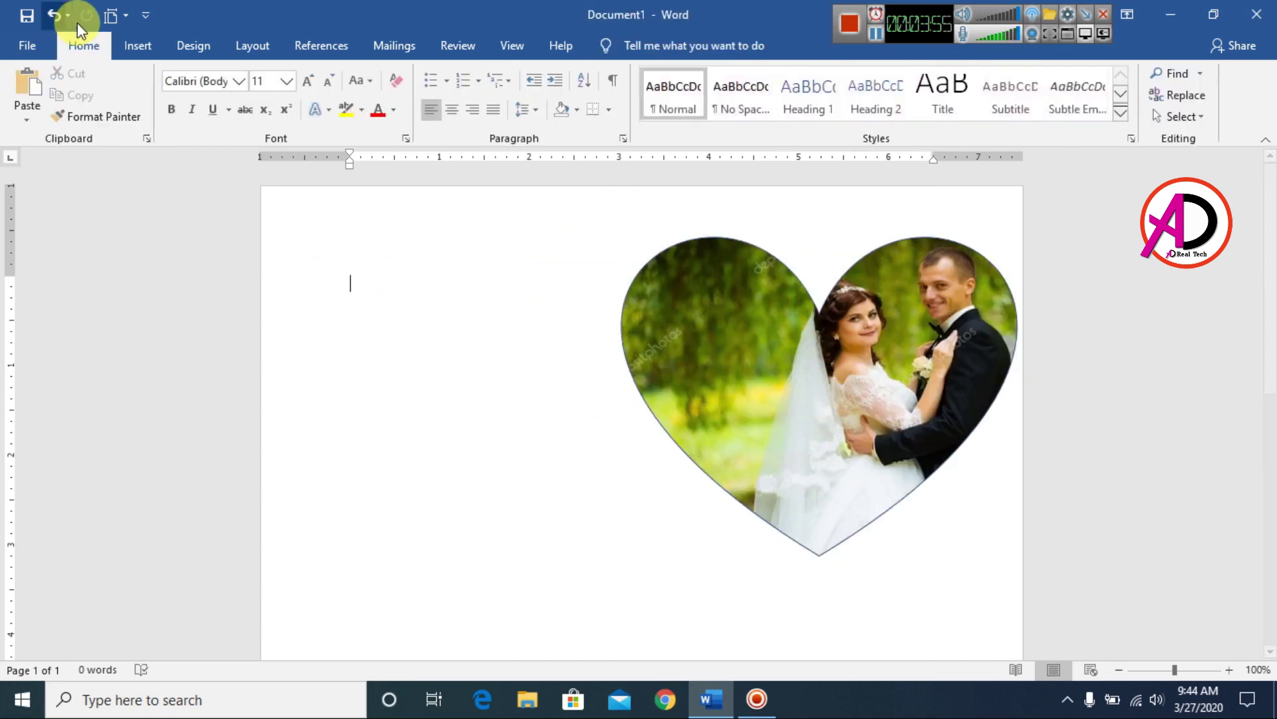
# Draw a 2.91 by 2.89 inch cube on the left of the page and open its Shape Fill choices.
pyautogui.click(135, 45)
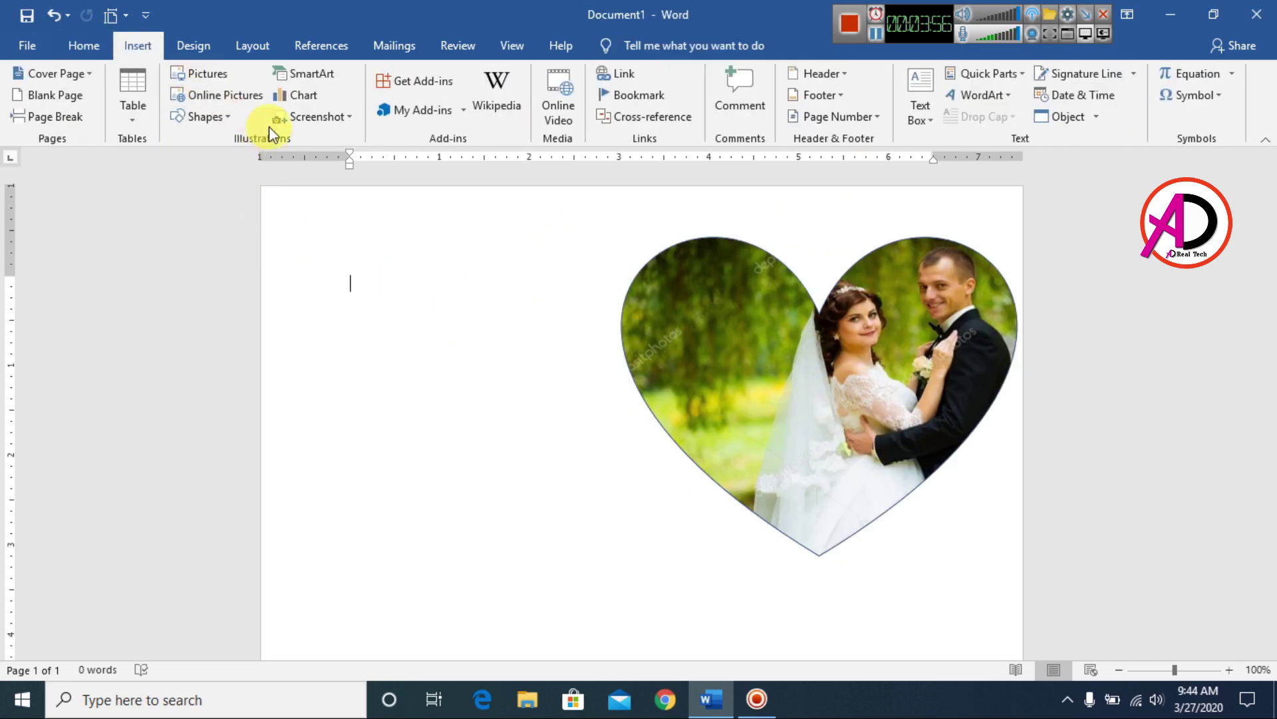
pyautogui.click(214, 119)
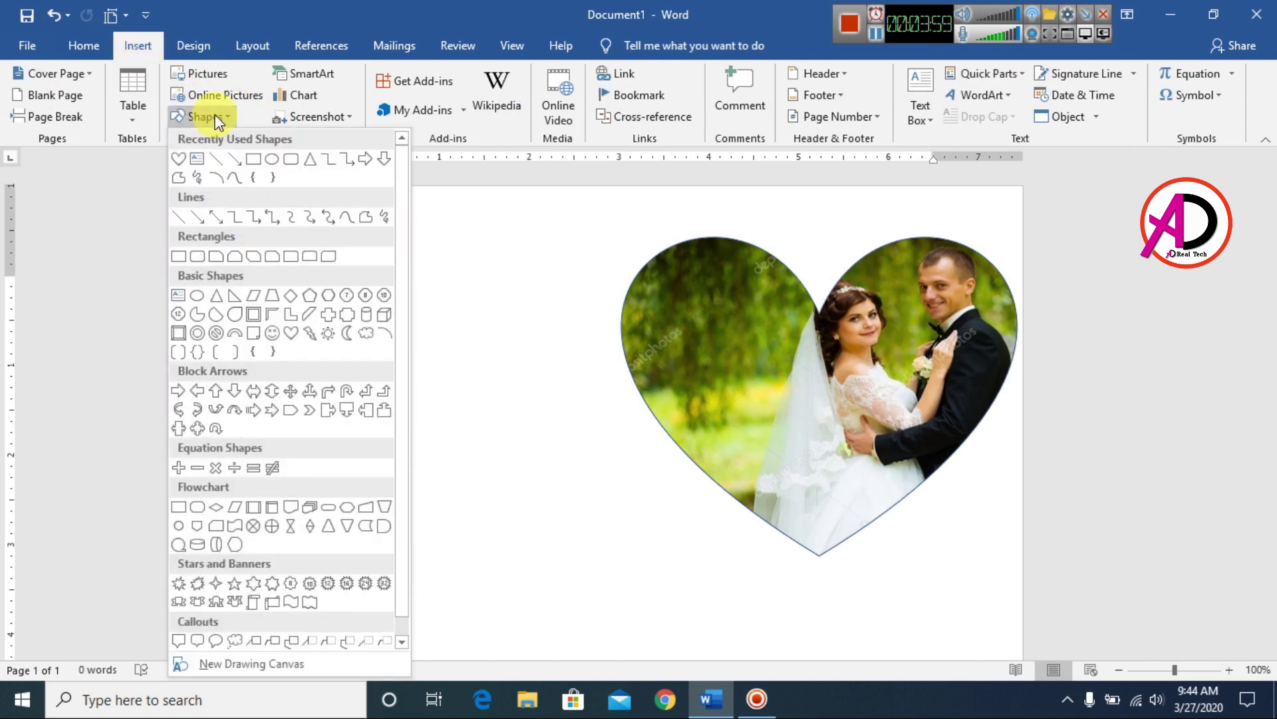
pyautogui.click(385, 313)
pyautogui.moveTo(332, 267)
pyautogui.mouseDown()
pyautogui.moveTo(507, 477)
pyautogui.moveTo(591, 528)
pyautogui.mouseUp()
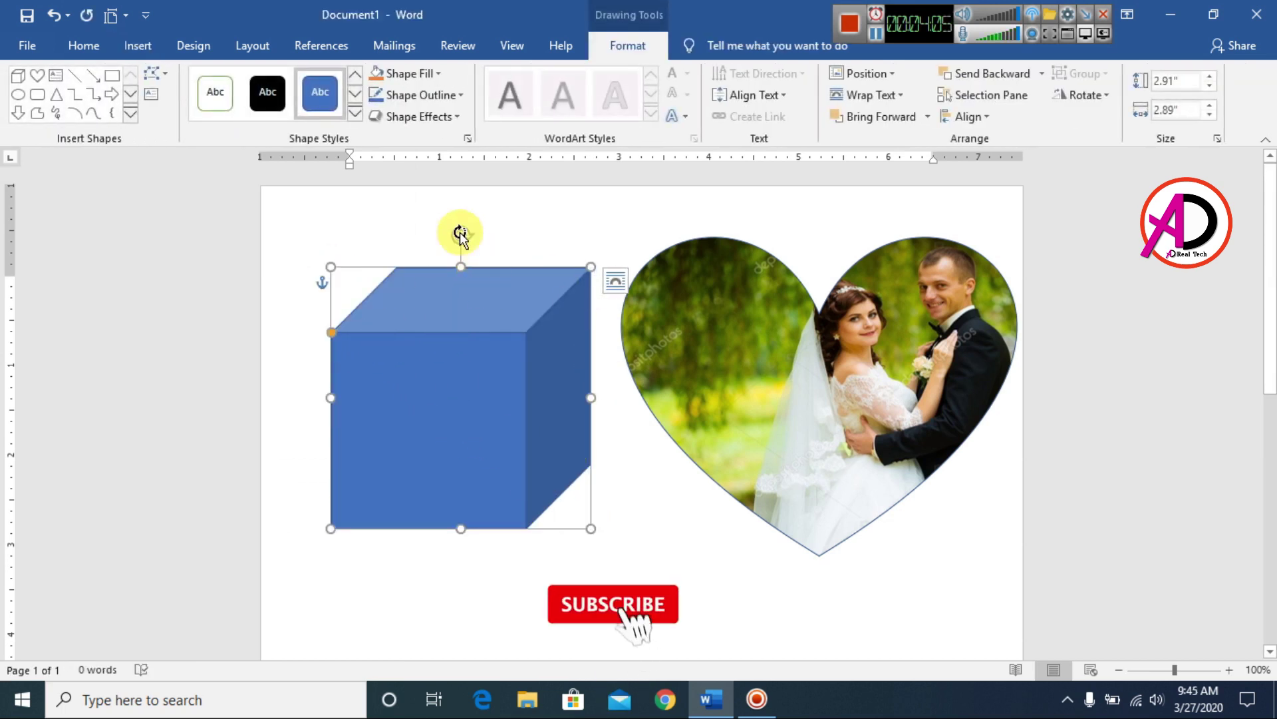
pyautogui.click(409, 76)
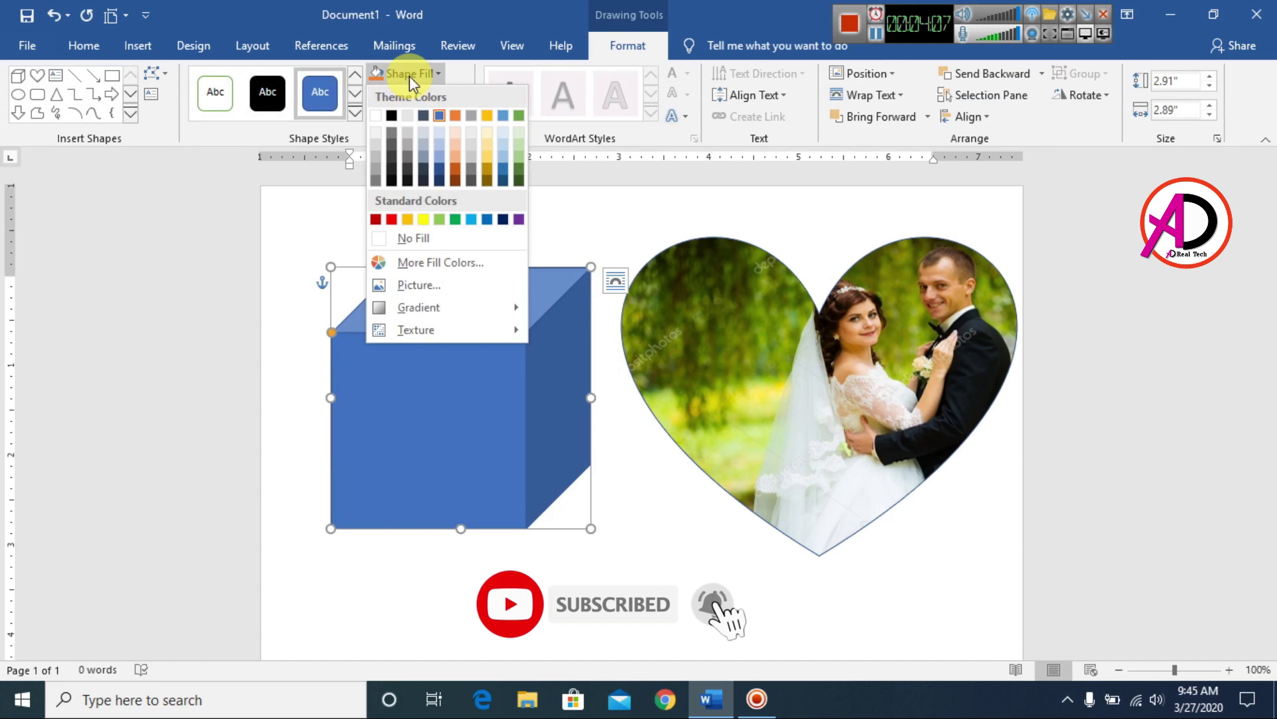
# Fill the cube with the wedding couple photo from file and nudge it slightly up-left.
pyautogui.click(418, 286)
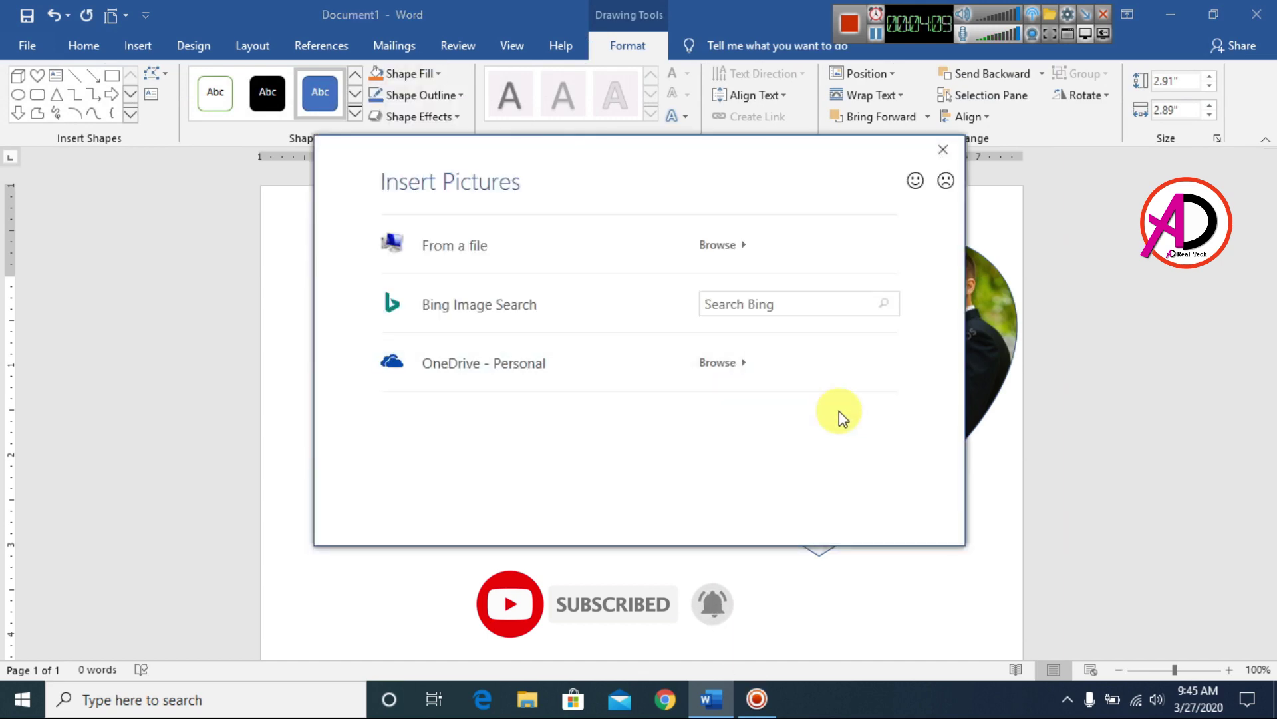
pyautogui.click(507, 245)
pyautogui.click(865, 178)
pyautogui.click(1046, 585)
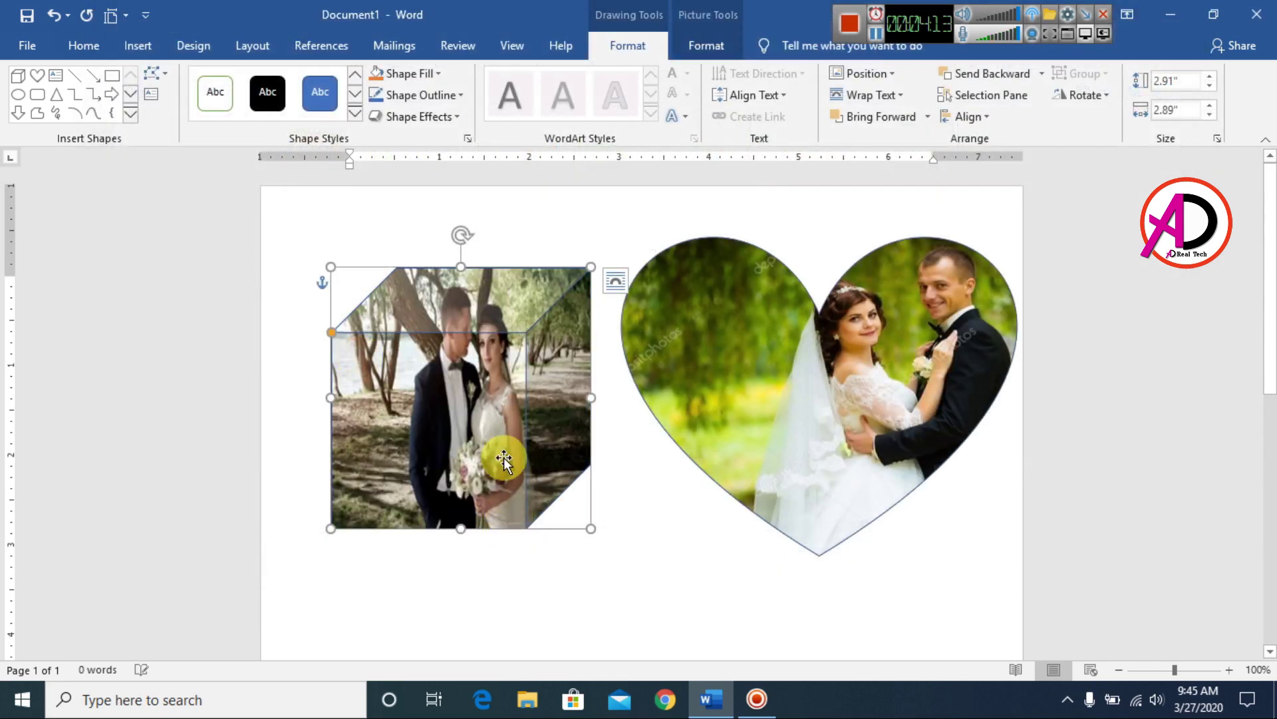
pyautogui.moveTo(502, 428); pyautogui.dragTo(476, 412)
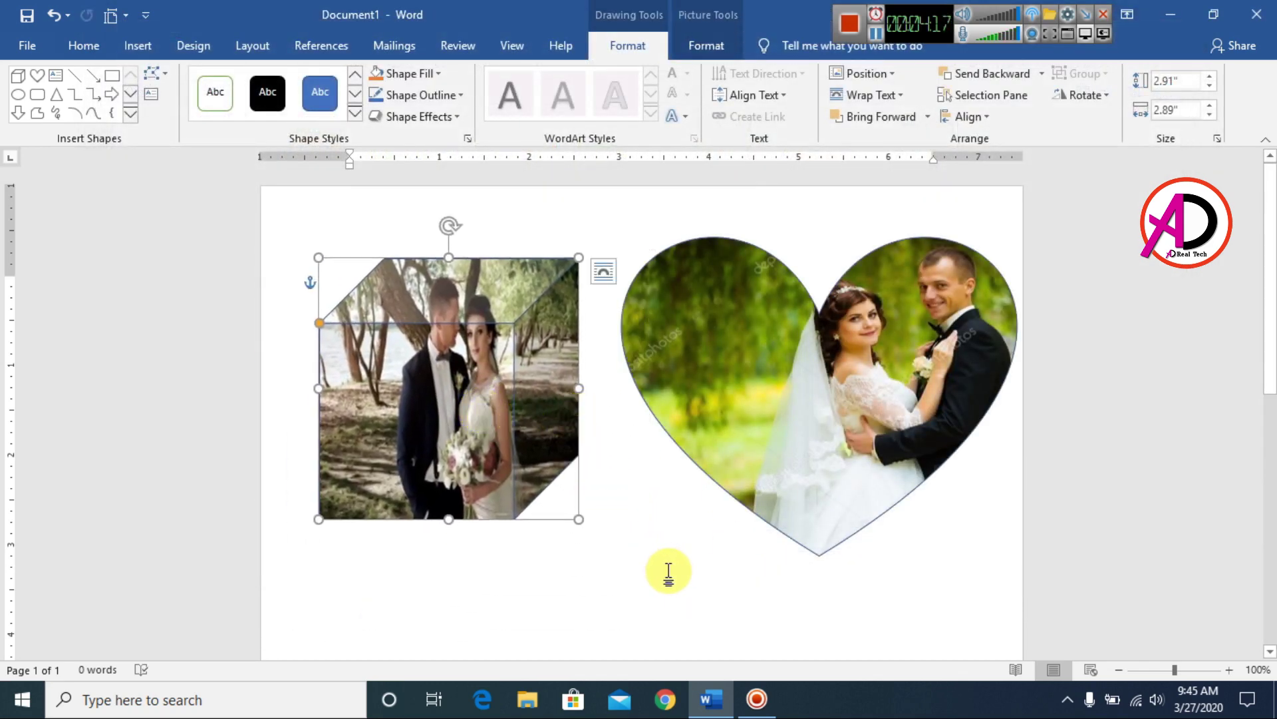
pyautogui.click(705, 43)
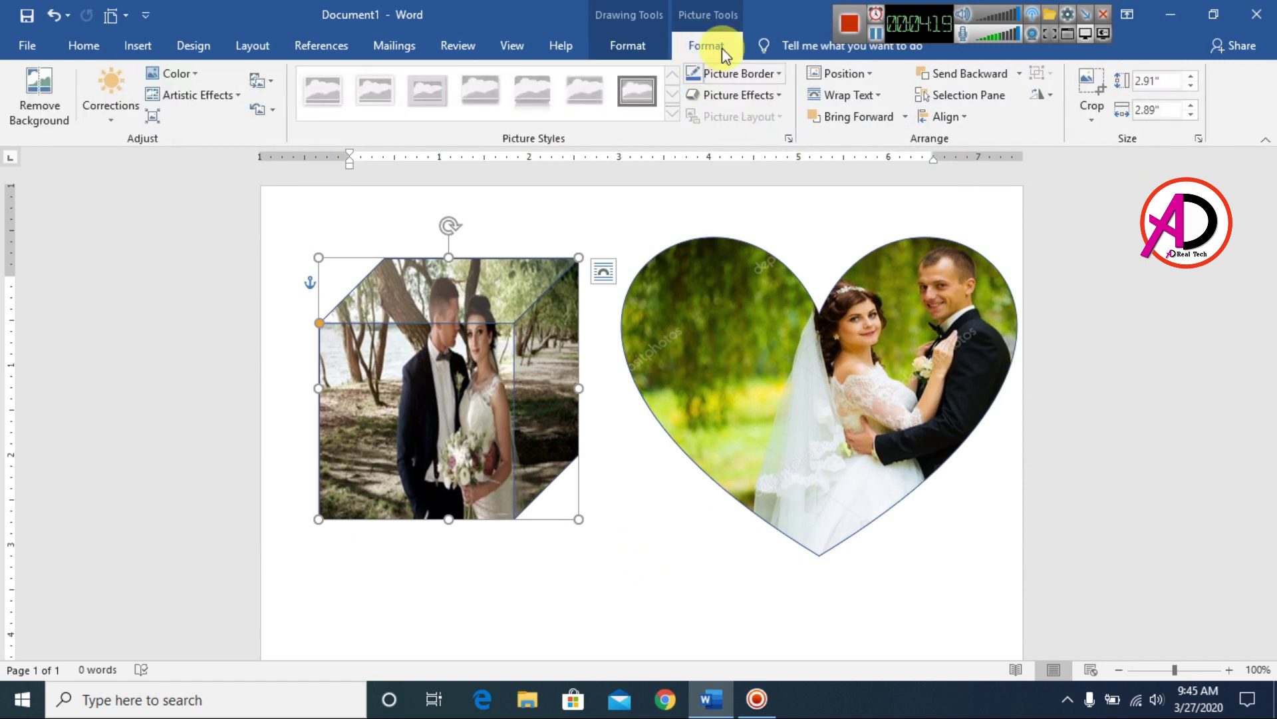
# Crop the cube's photo, widening and shifting it so the couple is framed inside the cube.
pyautogui.click(1091, 87)
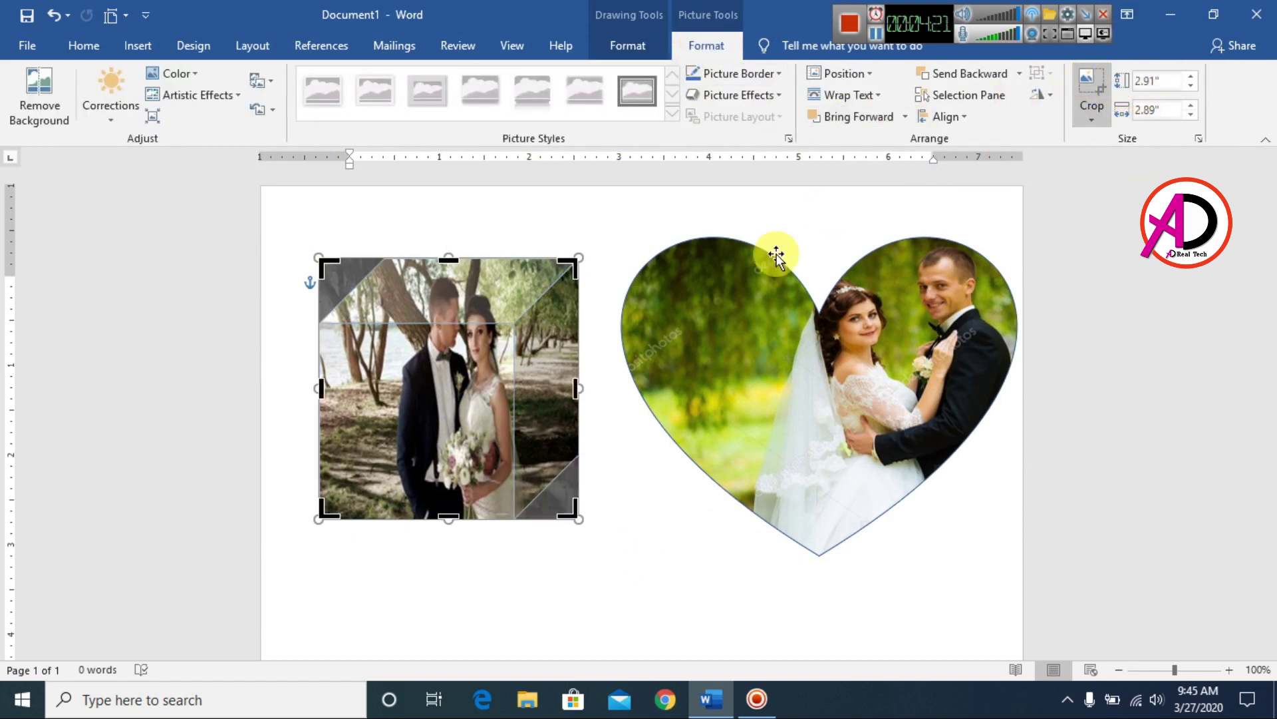
pyautogui.moveTo(585, 389); pyautogui.dragTo(623, 388)
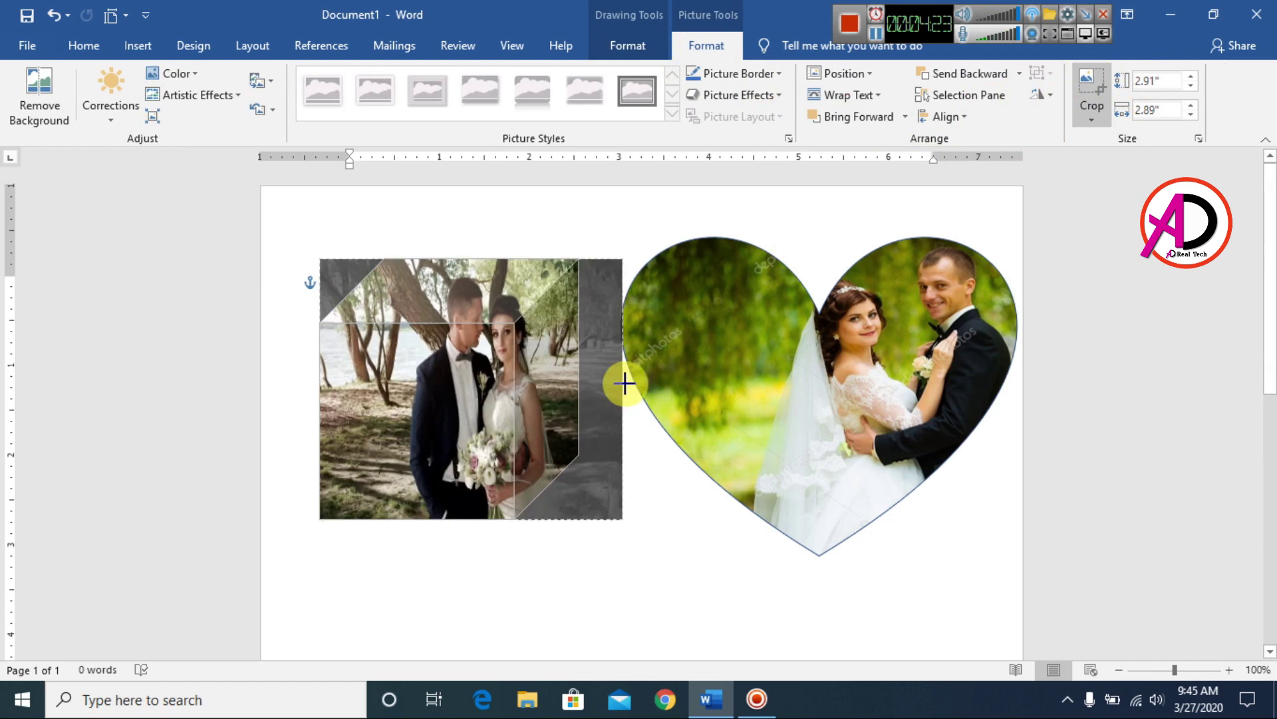
pyautogui.moveTo(315, 390); pyautogui.dragTo(296, 388)
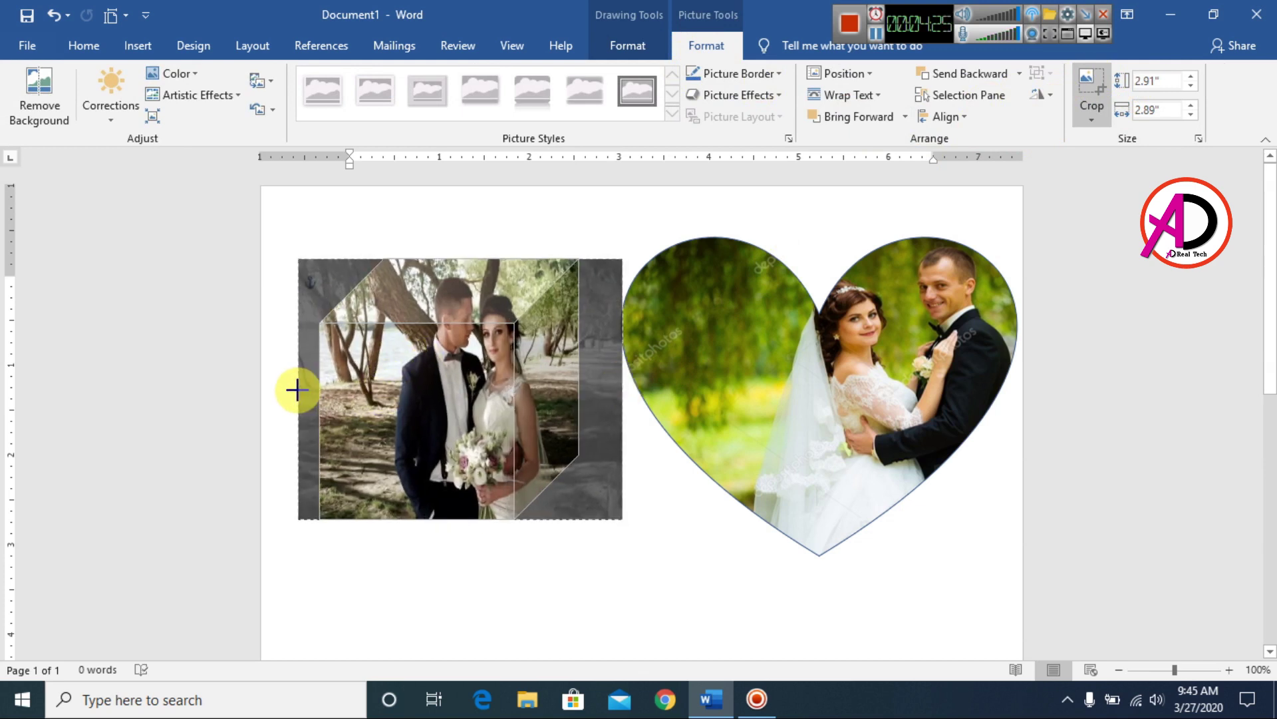
pyautogui.moveTo(522, 433); pyautogui.dragTo(508, 460)
pyautogui.moveTo(449, 283)
pyautogui.mouseDown()
pyautogui.moveTo(447, 248)
pyautogui.moveTo(448, 273)
pyautogui.mouseUp()
pyautogui.moveTo(466, 417); pyautogui.dragTo(465, 390)
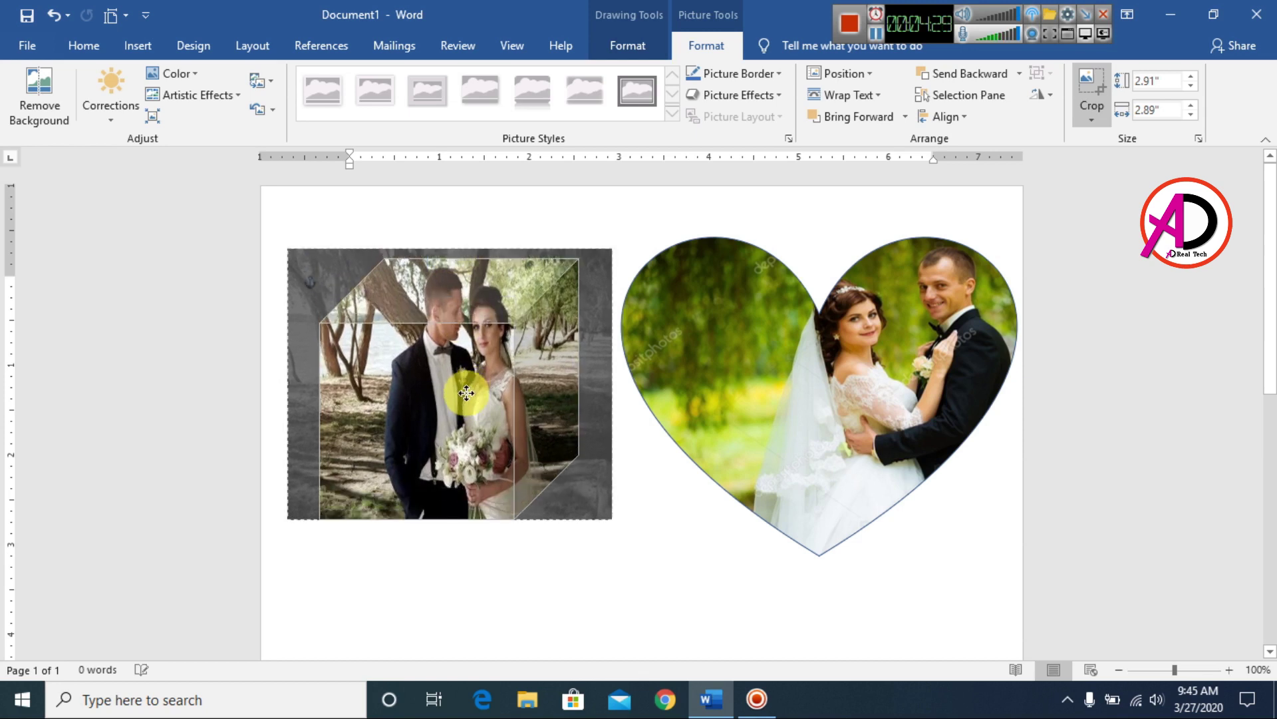
pyautogui.moveTo(611, 385); pyautogui.dragTo(671, 376)
pyautogui.moveTo(433, 436); pyautogui.dragTo(399, 440)
pyautogui.click(684, 613)
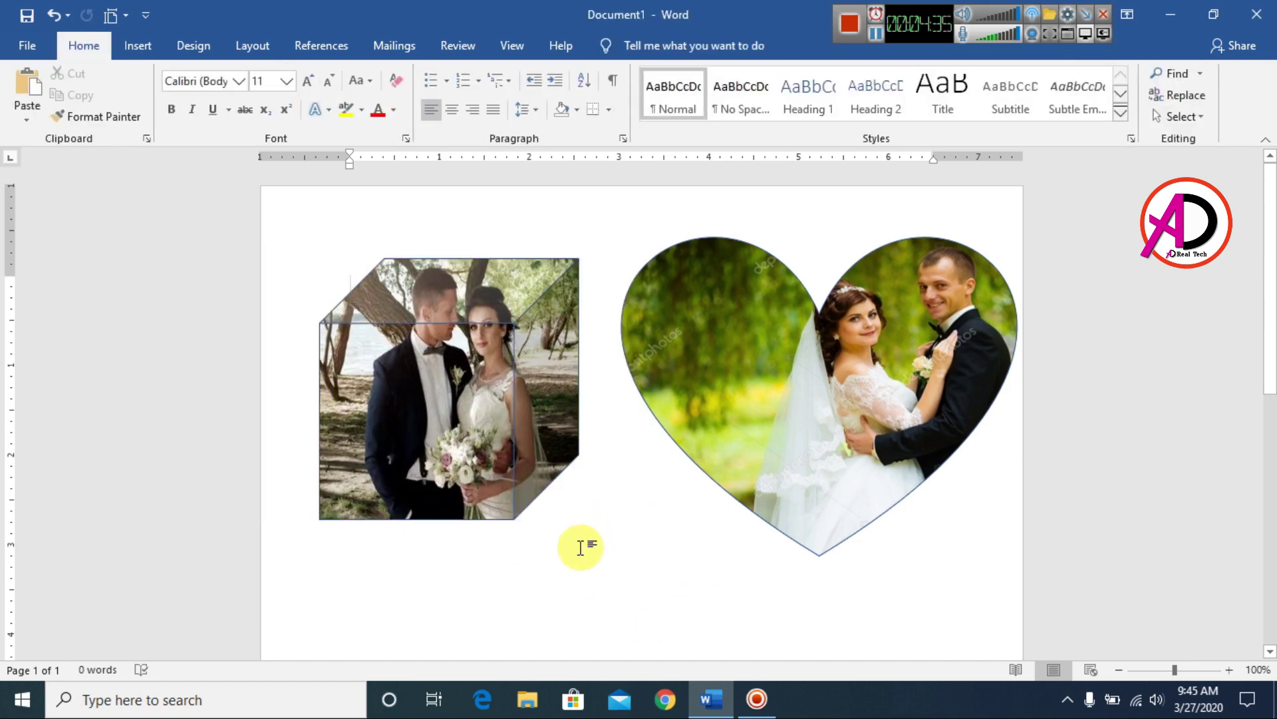
# Move the photo cube over the centre of the heart picture and deselect it.
pyautogui.moveTo(473, 410); pyautogui.dragTo(890, 429)
pyautogui.moveTo(832, 543); pyautogui.dragTo(765, 399)
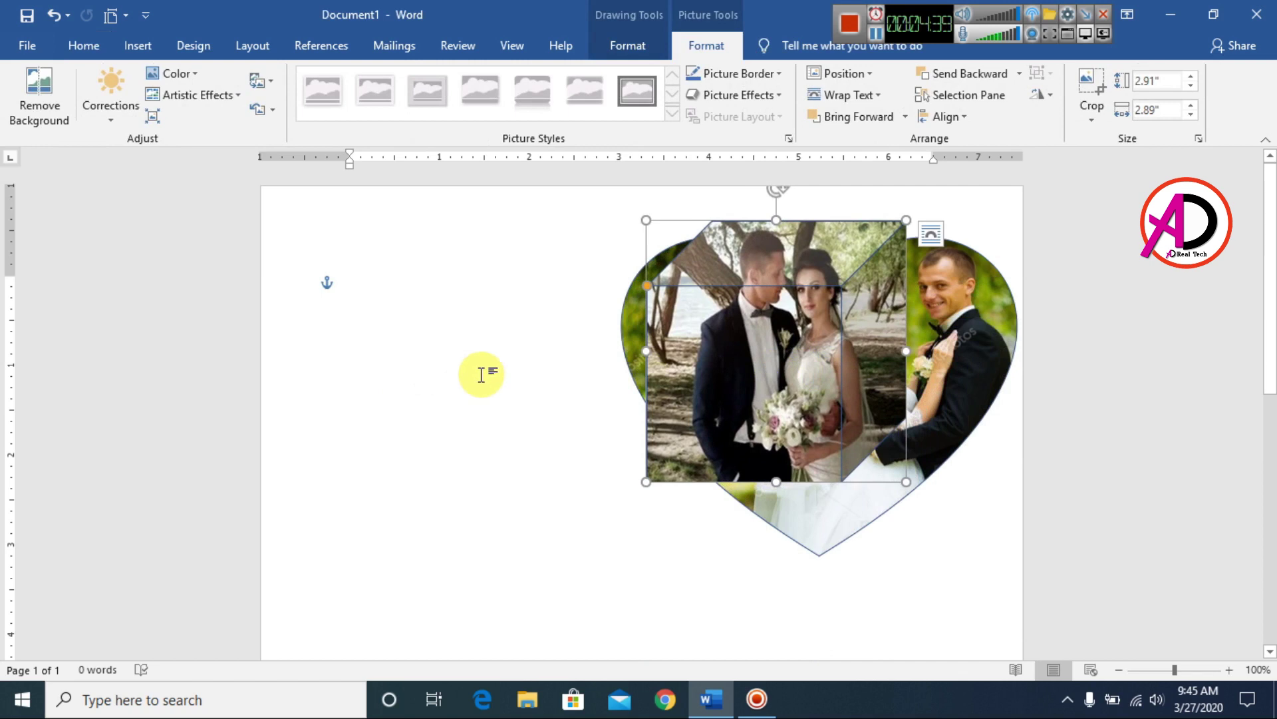
pyautogui.click(342, 210)
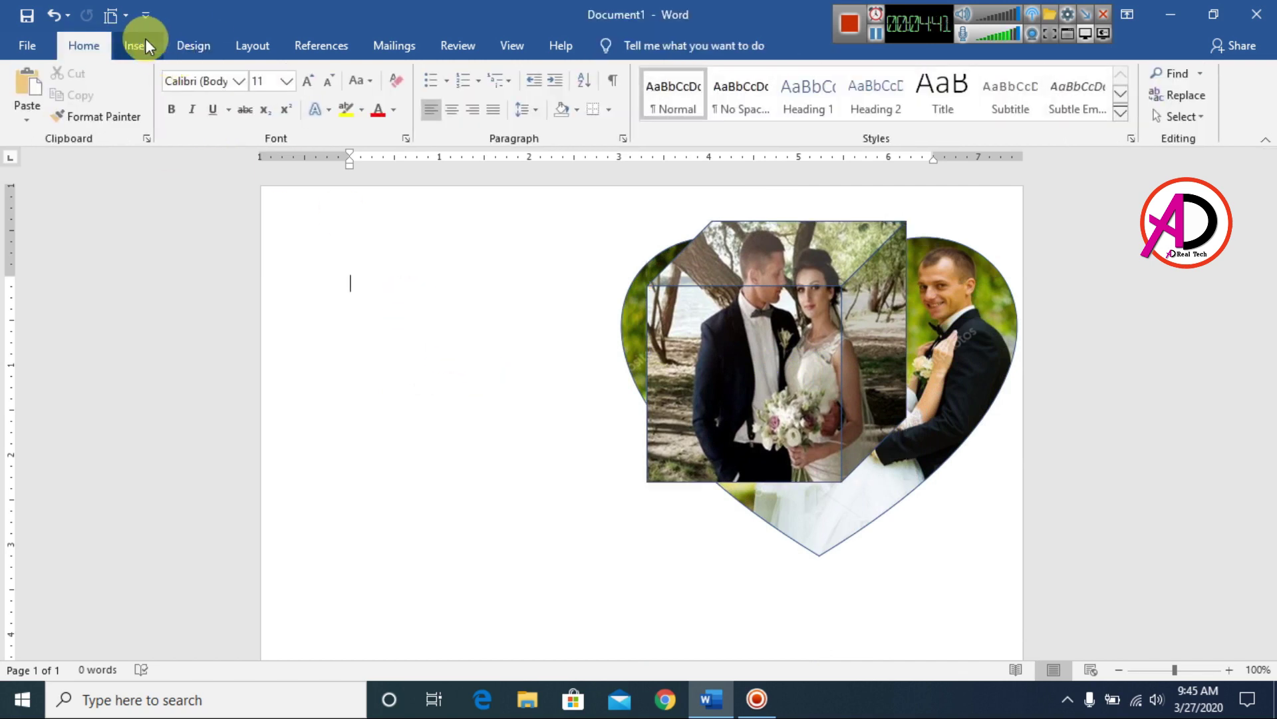
# Draw a 2.83" by 3.29" hexagon on the left of the page, nudge it left and adjust its side slant.
pyautogui.click(144, 44)
pyautogui.click(198, 117)
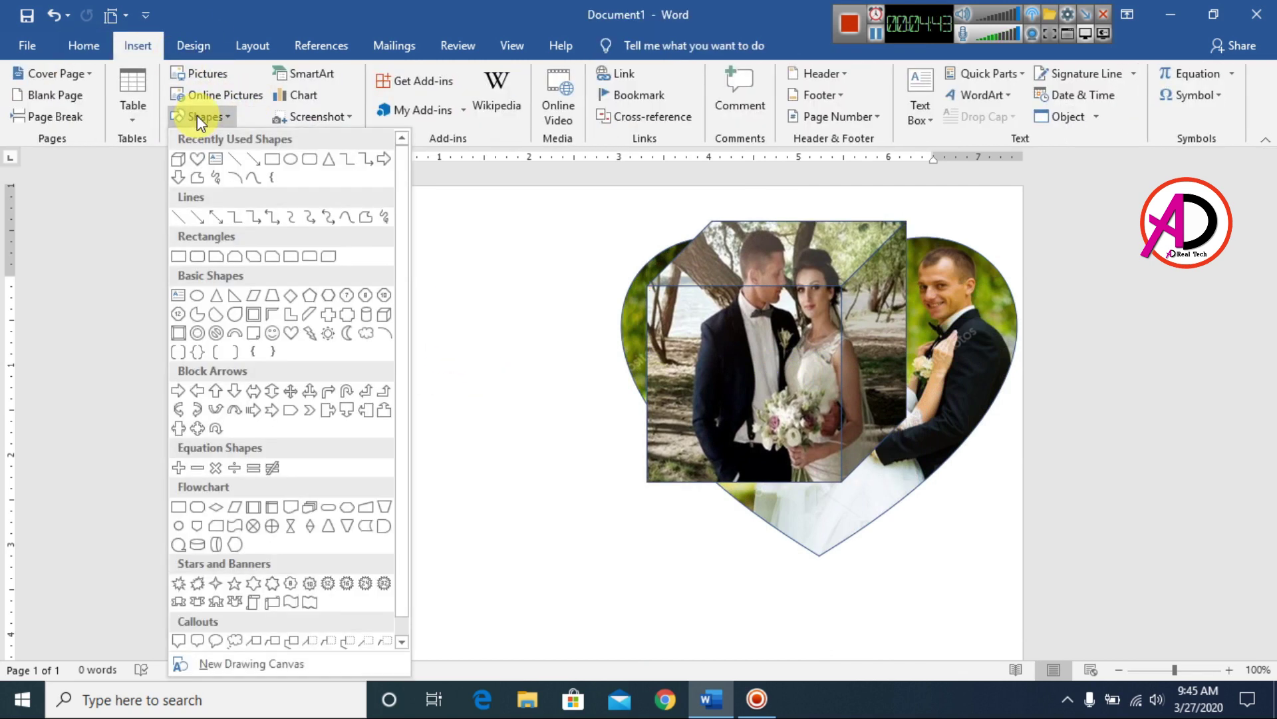
pyautogui.click(329, 303)
pyautogui.moveTo(333, 266)
pyautogui.mouseDown()
pyautogui.moveTo(604, 536)
pyautogui.moveTo(592, 519)
pyautogui.moveTo(628, 522)
pyautogui.mouseUp()
pyautogui.moveTo(474, 416); pyautogui.dragTo(437, 416)
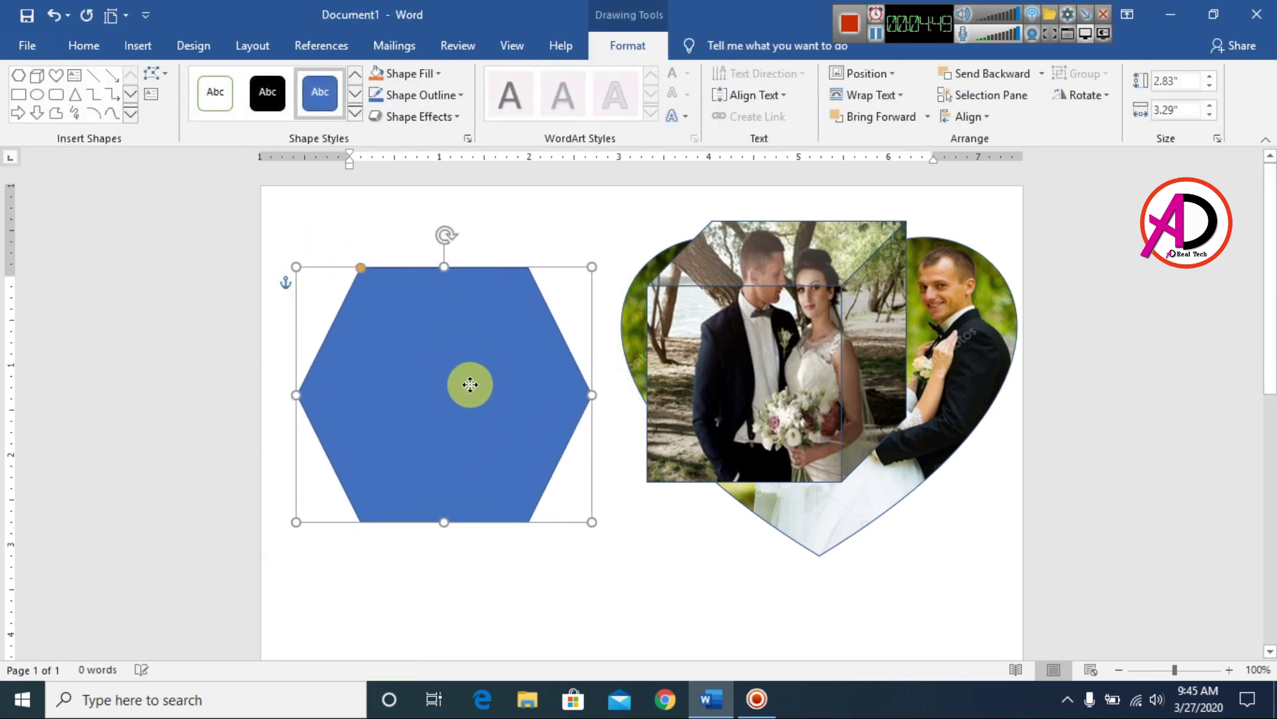
pyautogui.moveTo(369, 270)
pyautogui.mouseDown()
pyautogui.moveTo(409, 274)
pyautogui.moveTo(345, 285)
pyautogui.moveTo(369, 289)
pyautogui.mouseUp()
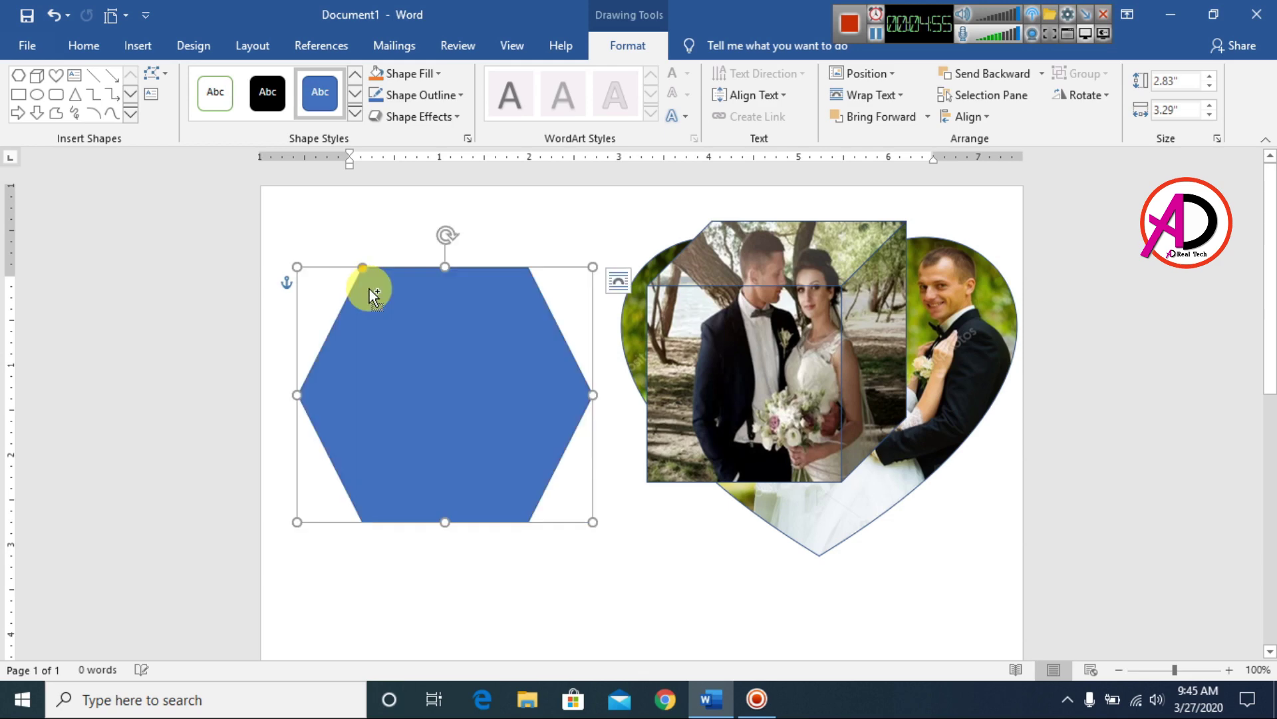
# Fill the hexagon with the wedding couple photo from a file on the computer.
pyautogui.click(409, 76)
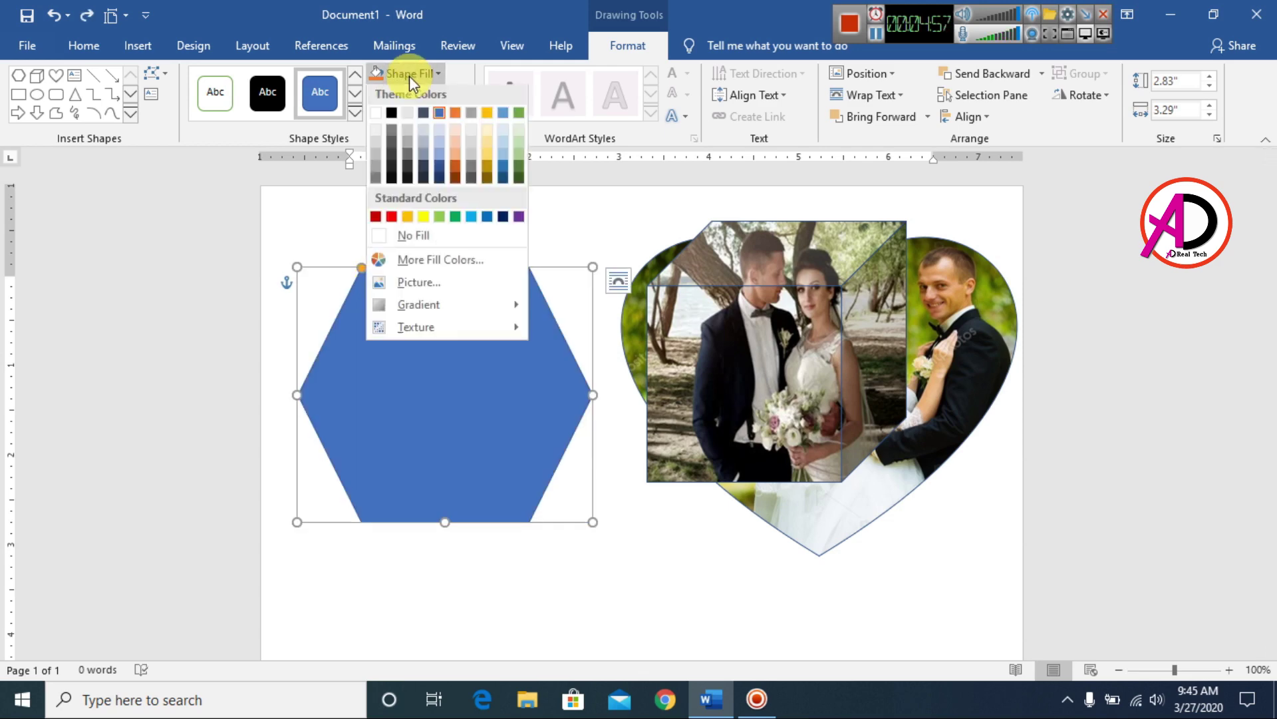
pyautogui.click(454, 283)
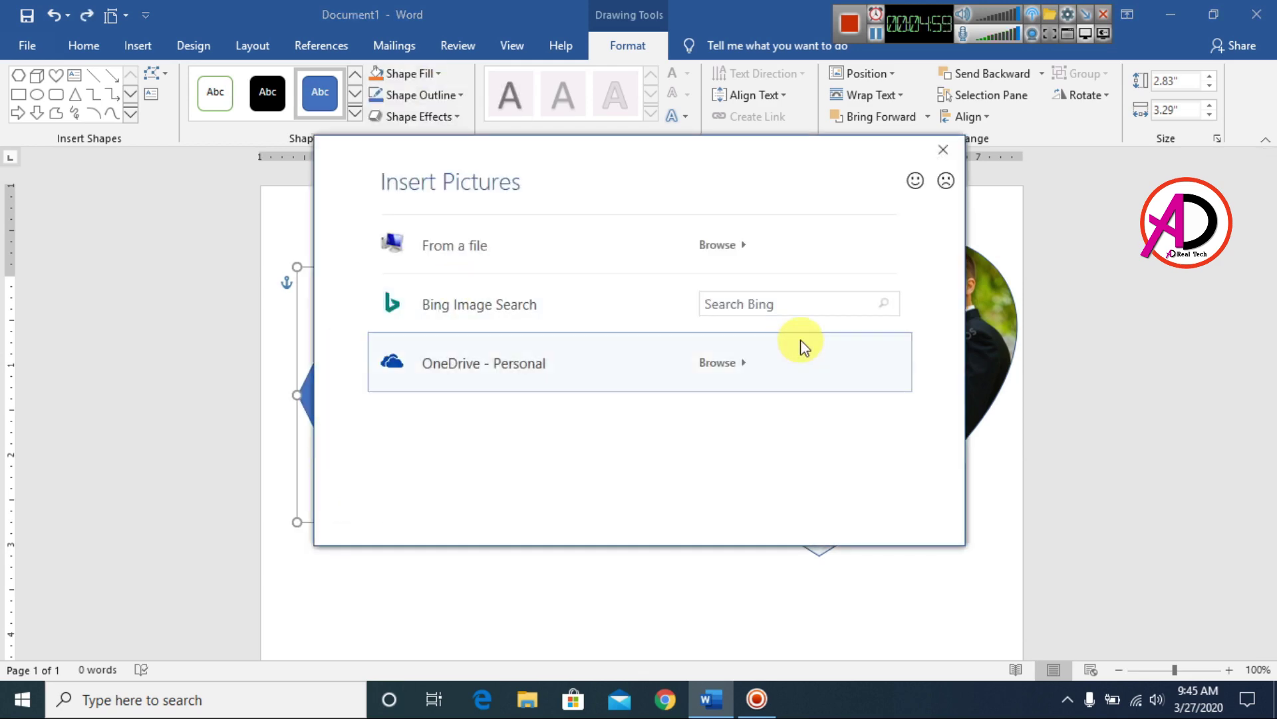
pyautogui.click(579, 264)
pyautogui.click(378, 193)
pyautogui.click(1046, 577)
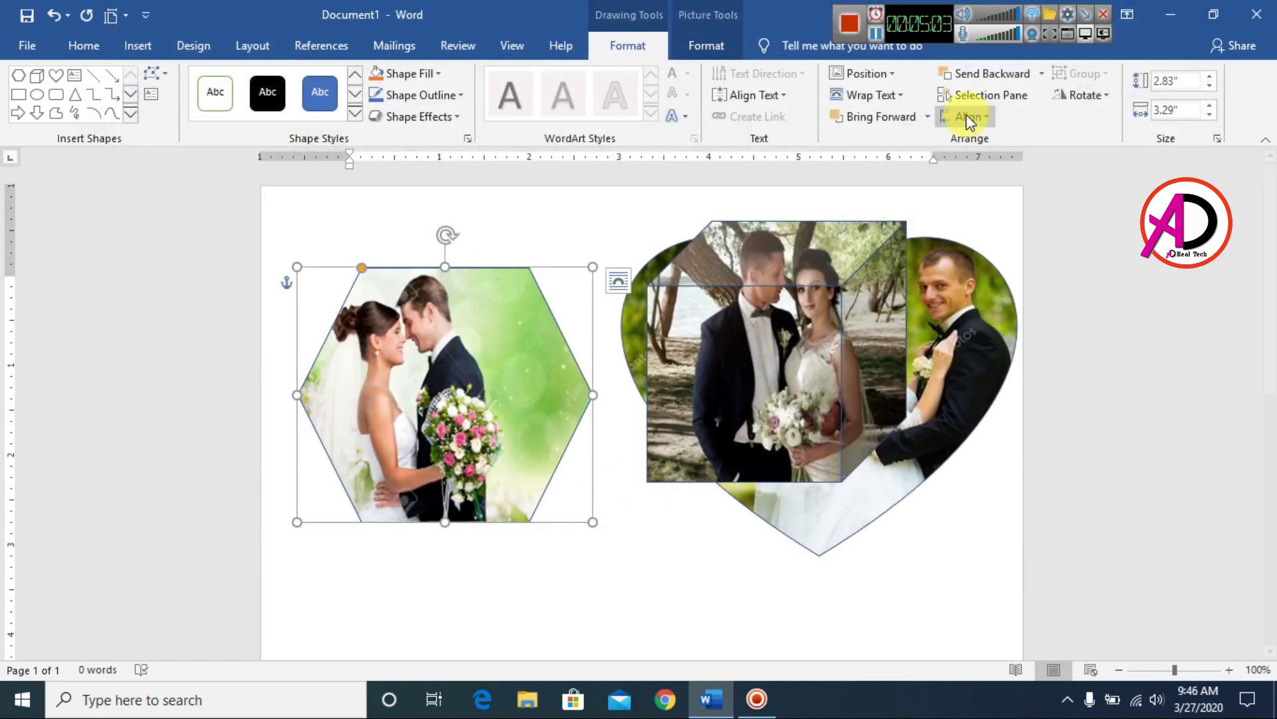
pyautogui.click(711, 45)
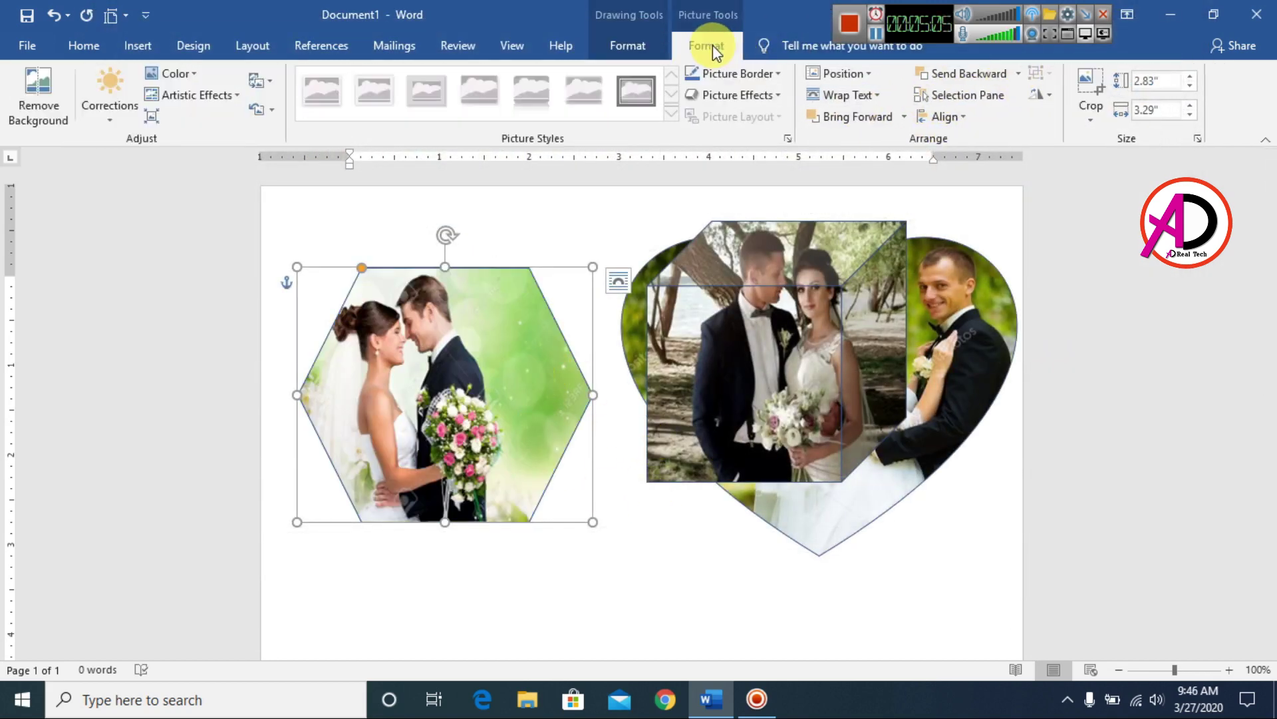
# Crop and reframe the photo so the couple fills the hexagon, then reselect the hexagon.
pyautogui.click(1096, 85)
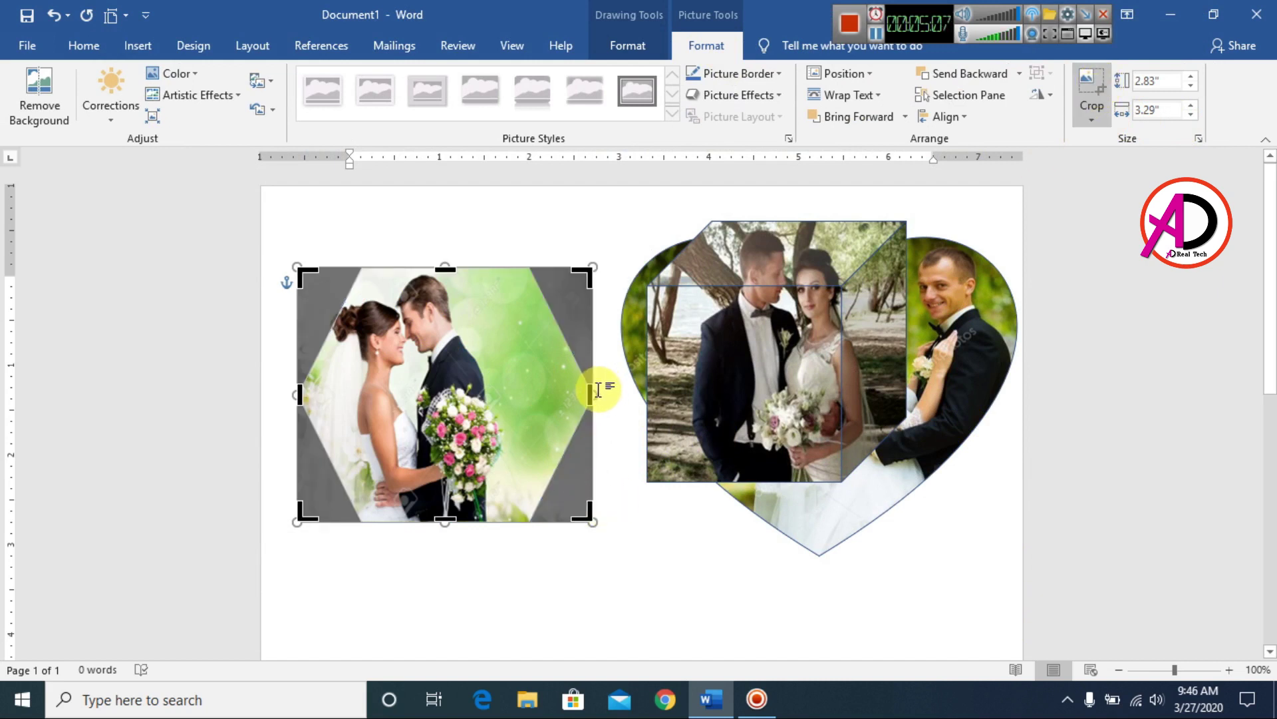
pyautogui.moveTo(590, 394); pyautogui.dragTo(707, 394)
pyautogui.moveTo(291, 398); pyautogui.dragTo(262, 398)
pyautogui.moveTo(487, 267); pyautogui.dragTo(491, 228)
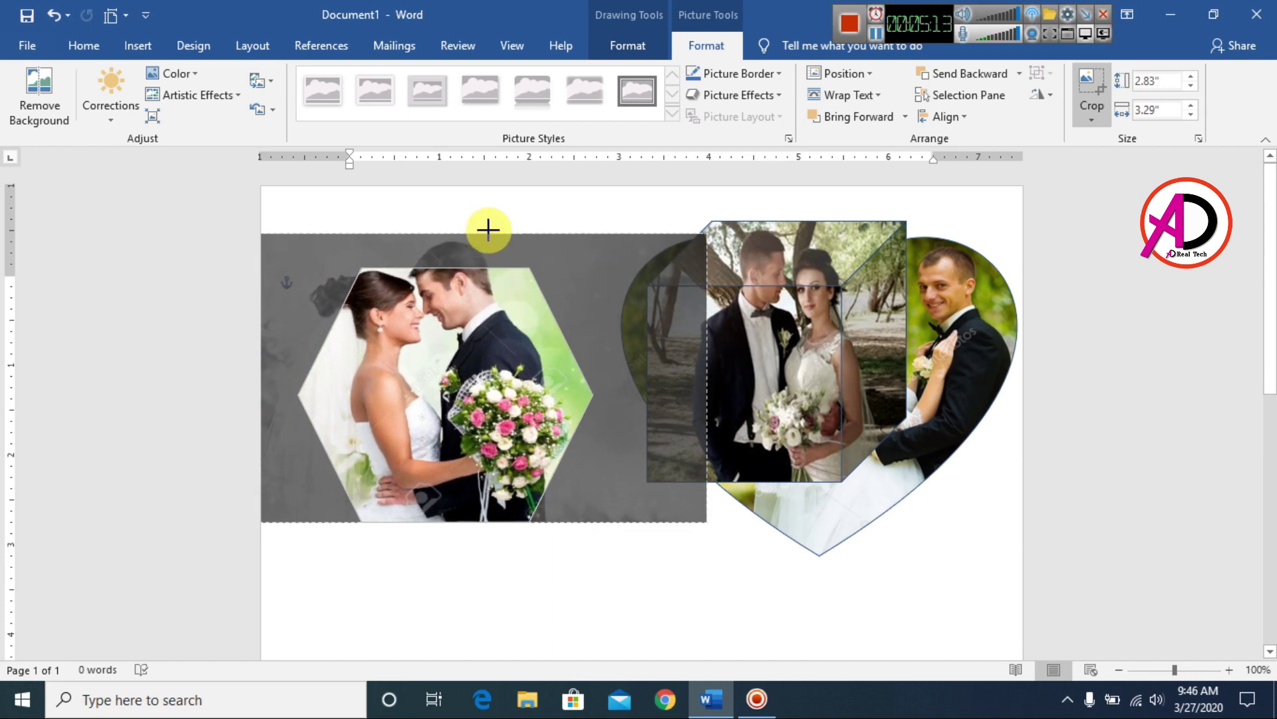
pyautogui.moveTo(481, 390); pyautogui.dragTo(469, 419)
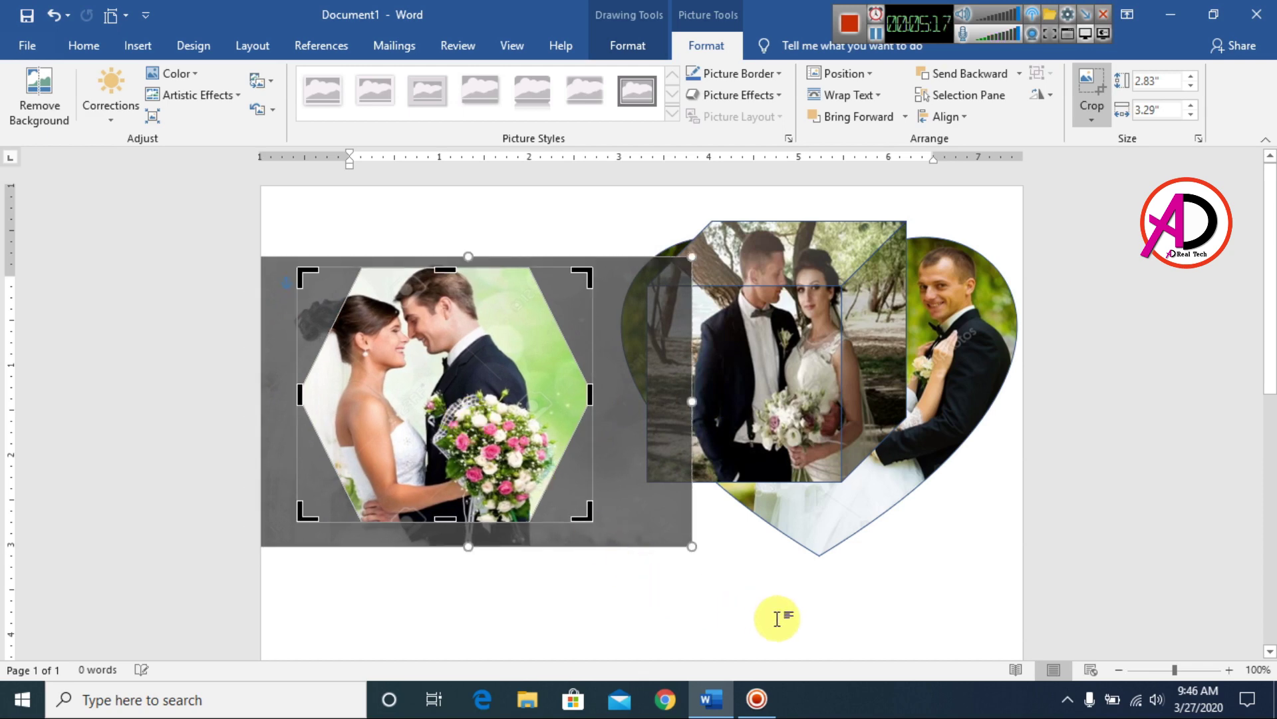
pyautogui.click(775, 619)
pyautogui.doubleClick(526, 517)
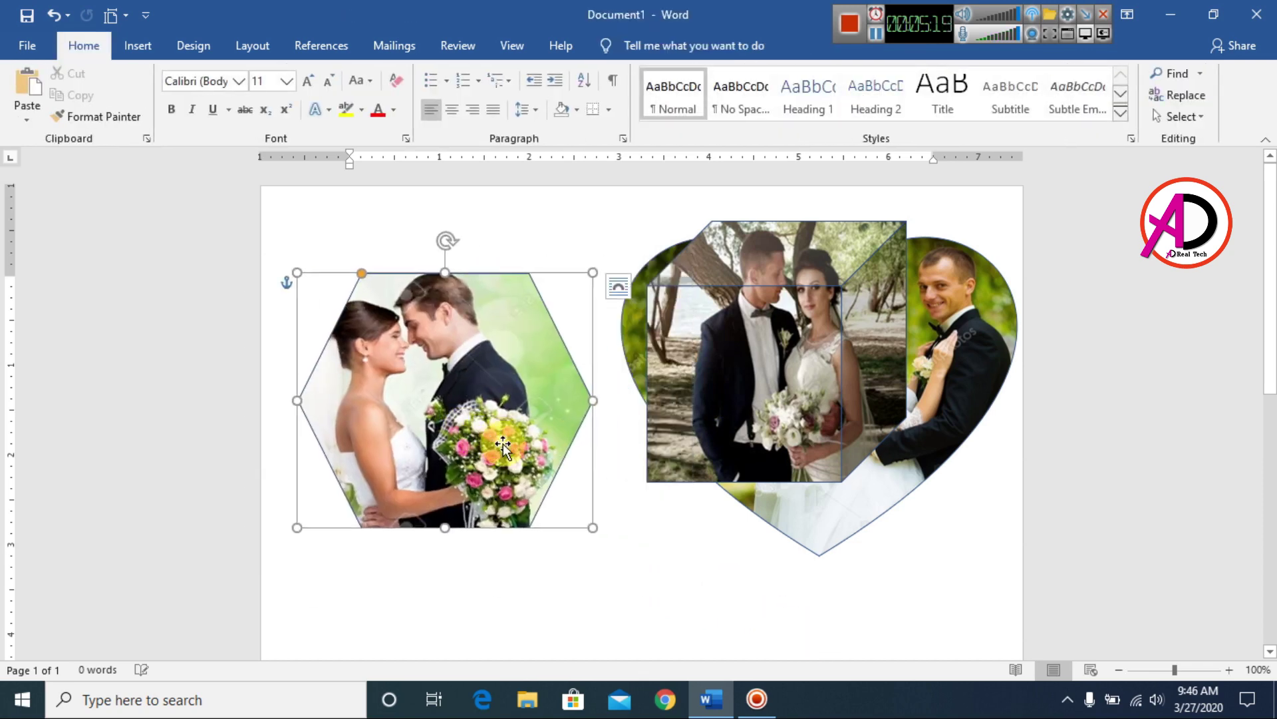
pyautogui.click(627, 45)
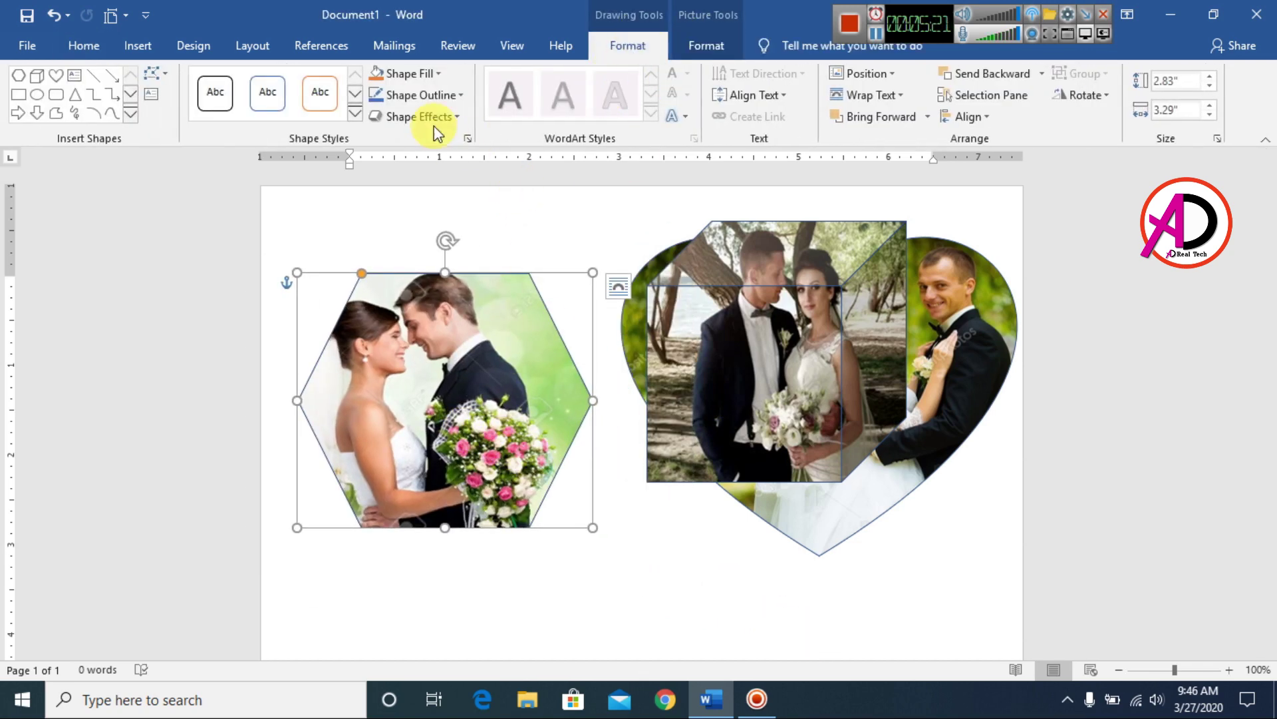
# Give the hexagon a red 4½ pt outline and move it up and to the right.
pyautogui.click(436, 95)
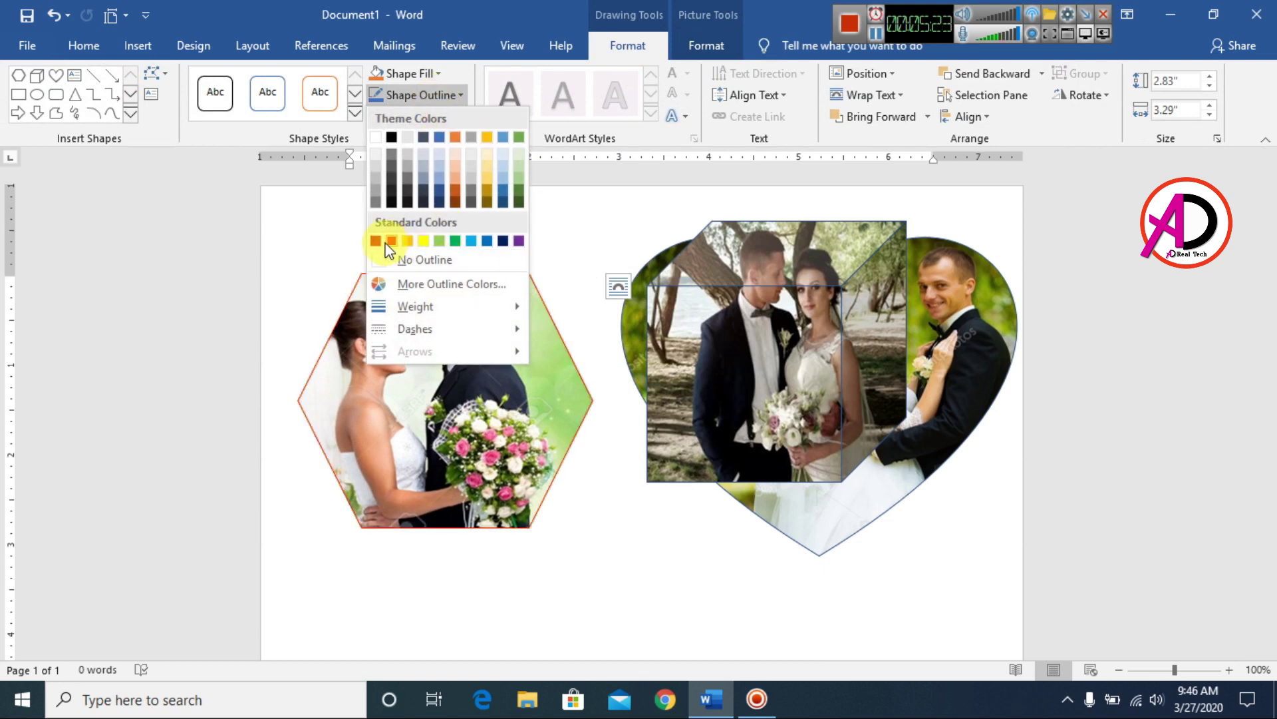
pyautogui.click(391, 240)
pyautogui.click(414, 99)
pyautogui.moveTo(465, 306)
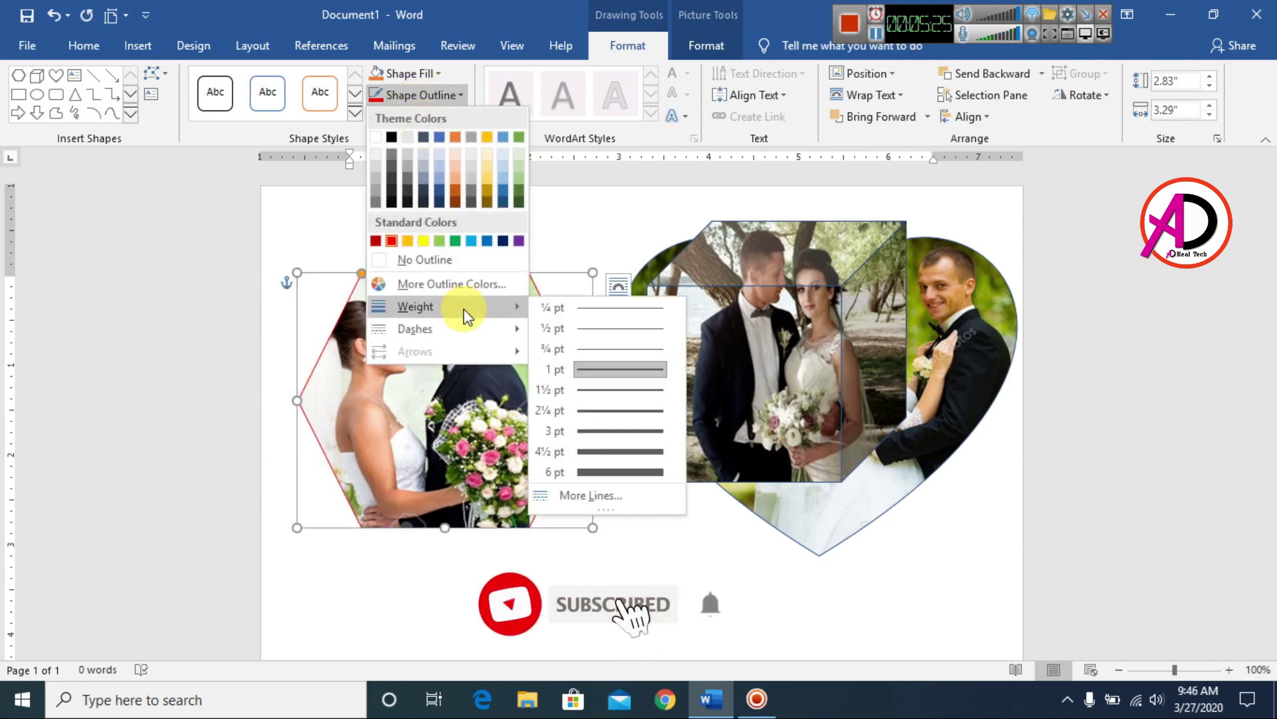
pyautogui.click(645, 451)
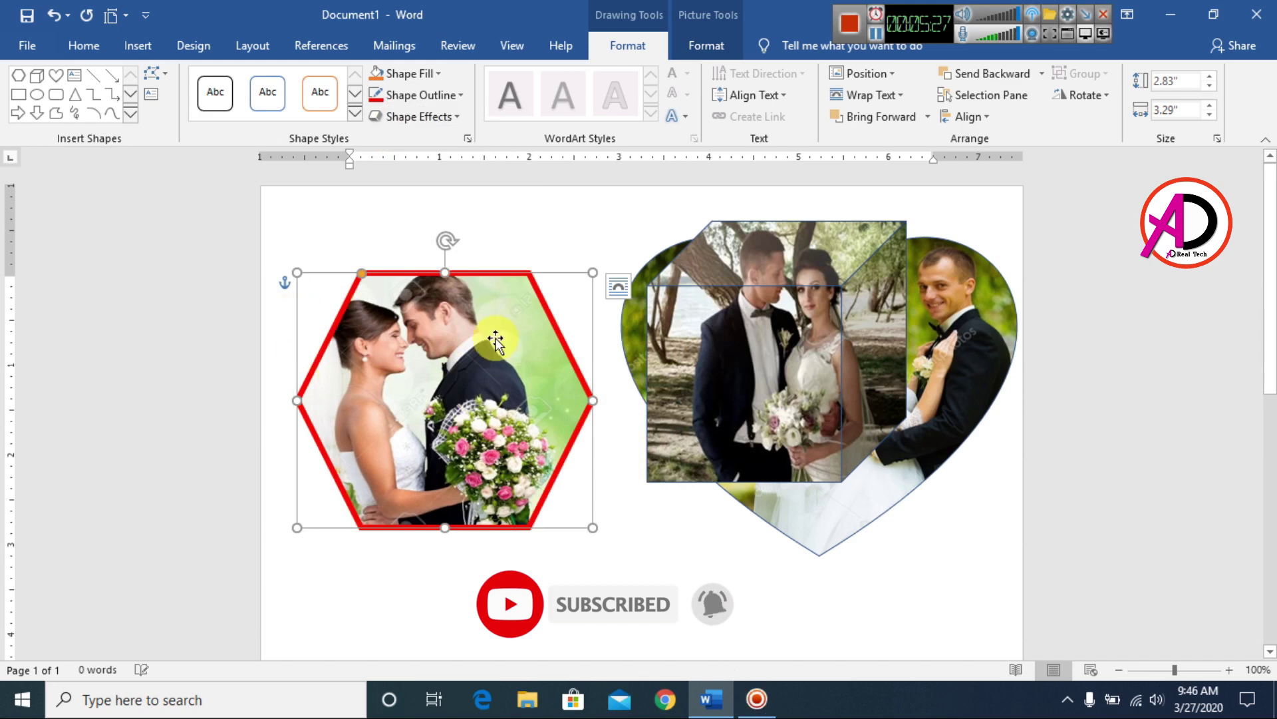
pyautogui.moveTo(444, 339); pyautogui.dragTo(502, 306)
pyautogui.click(633, 541)
# Move the cube photo below the hexagon and shrink the heart to 3.32" by 3.94", shifting it right.
pyautogui.moveTo(757, 391); pyautogui.dragTo(716, 602)
pyautogui.scroll(8, 833, 551)
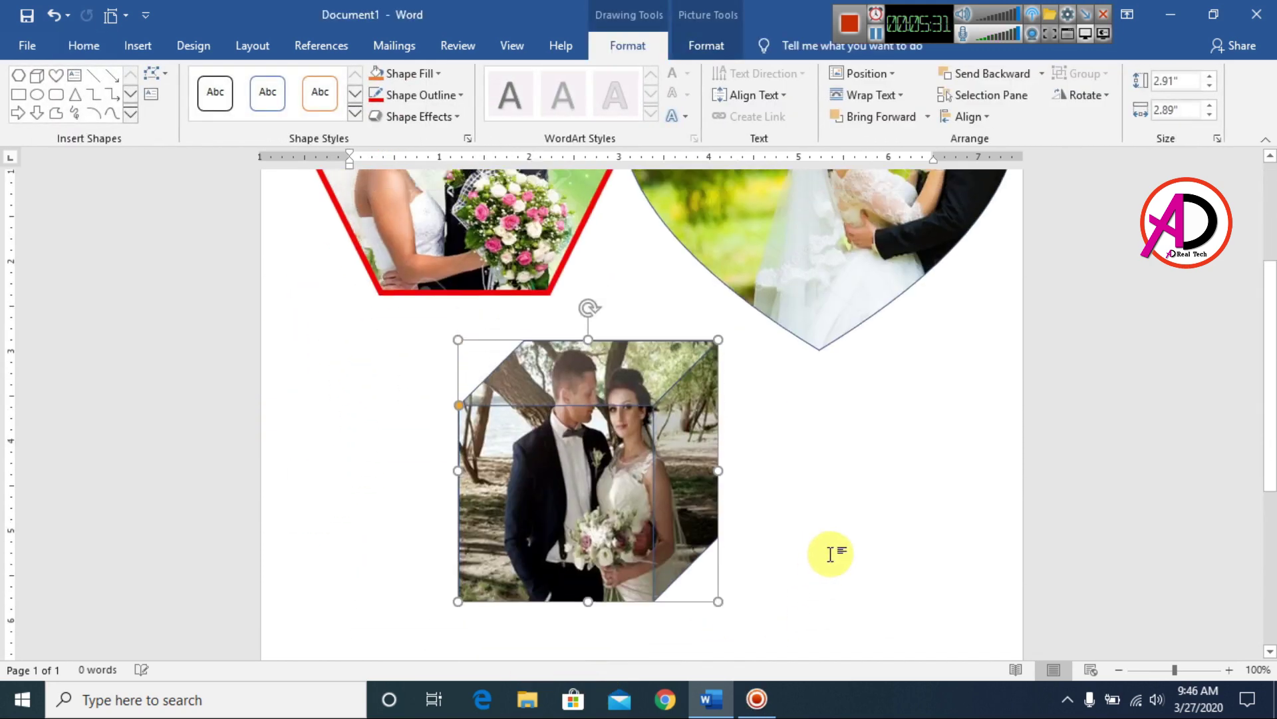
pyautogui.click(907, 585)
pyautogui.moveTo(754, 340); pyautogui.dragTo(738, 353)
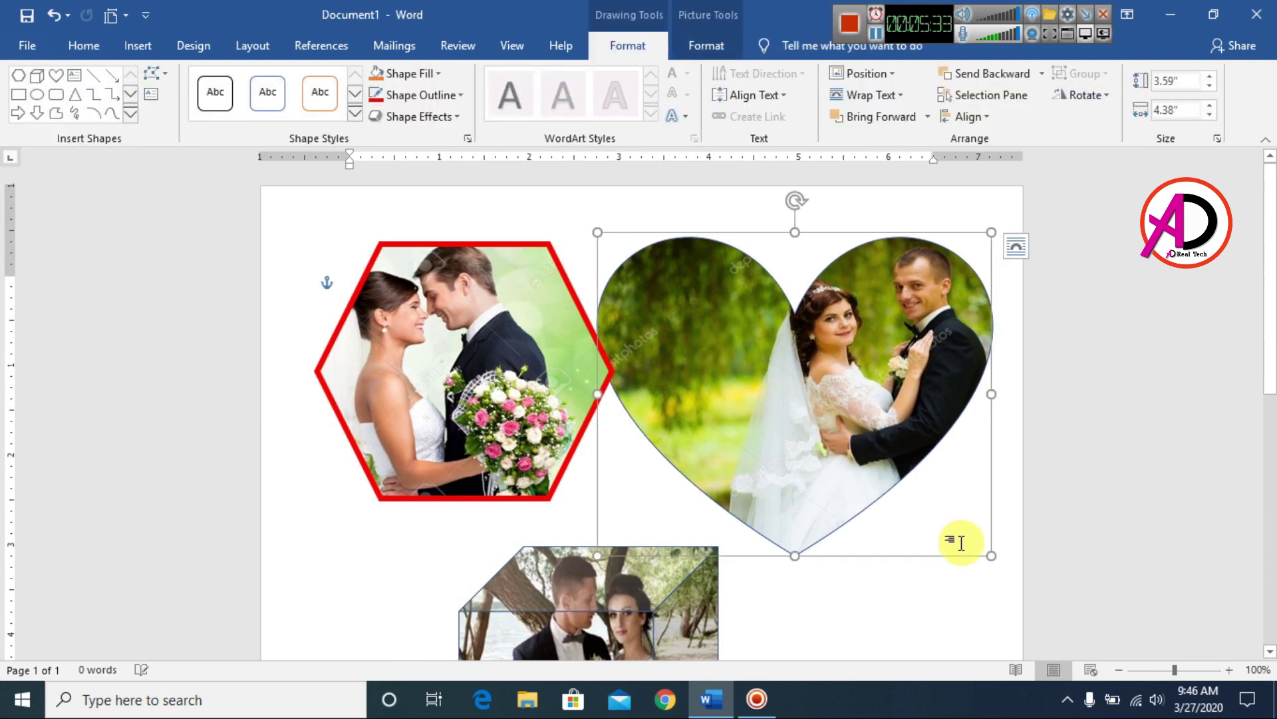
pyautogui.moveTo(987, 557); pyautogui.dragTo(952, 531)
pyautogui.moveTo(823, 385); pyautogui.dragTo(880, 384)
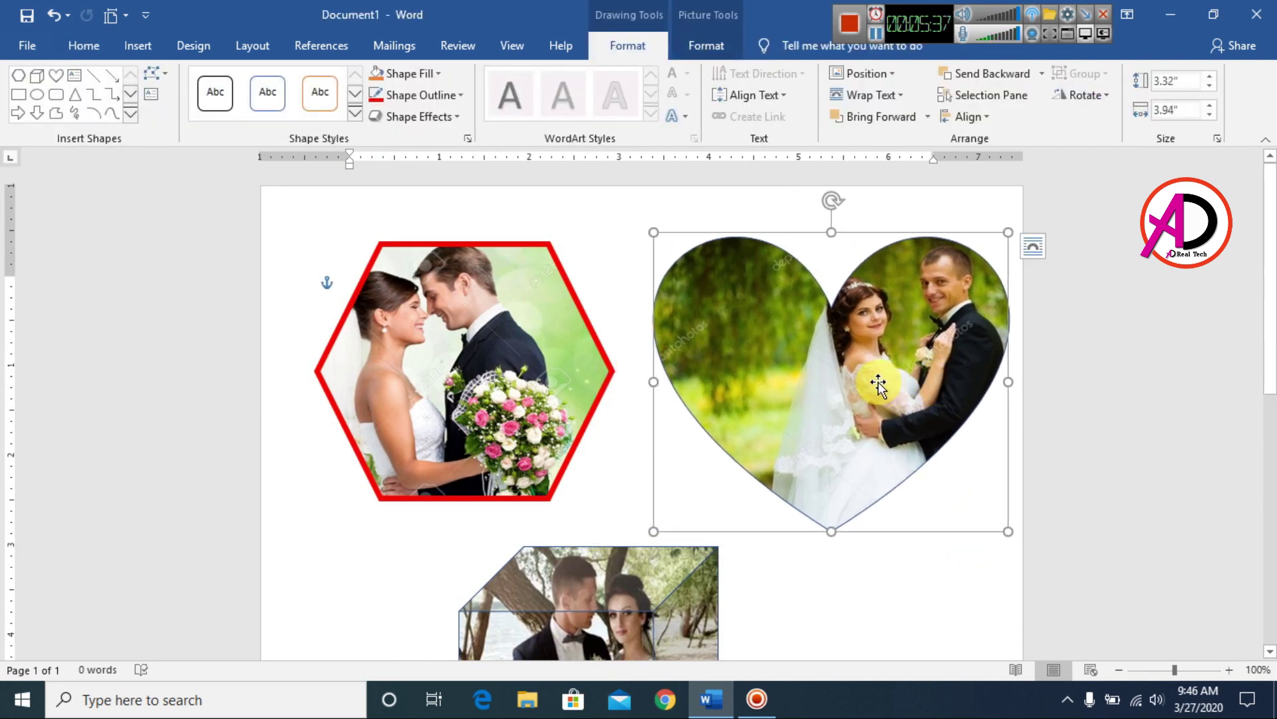